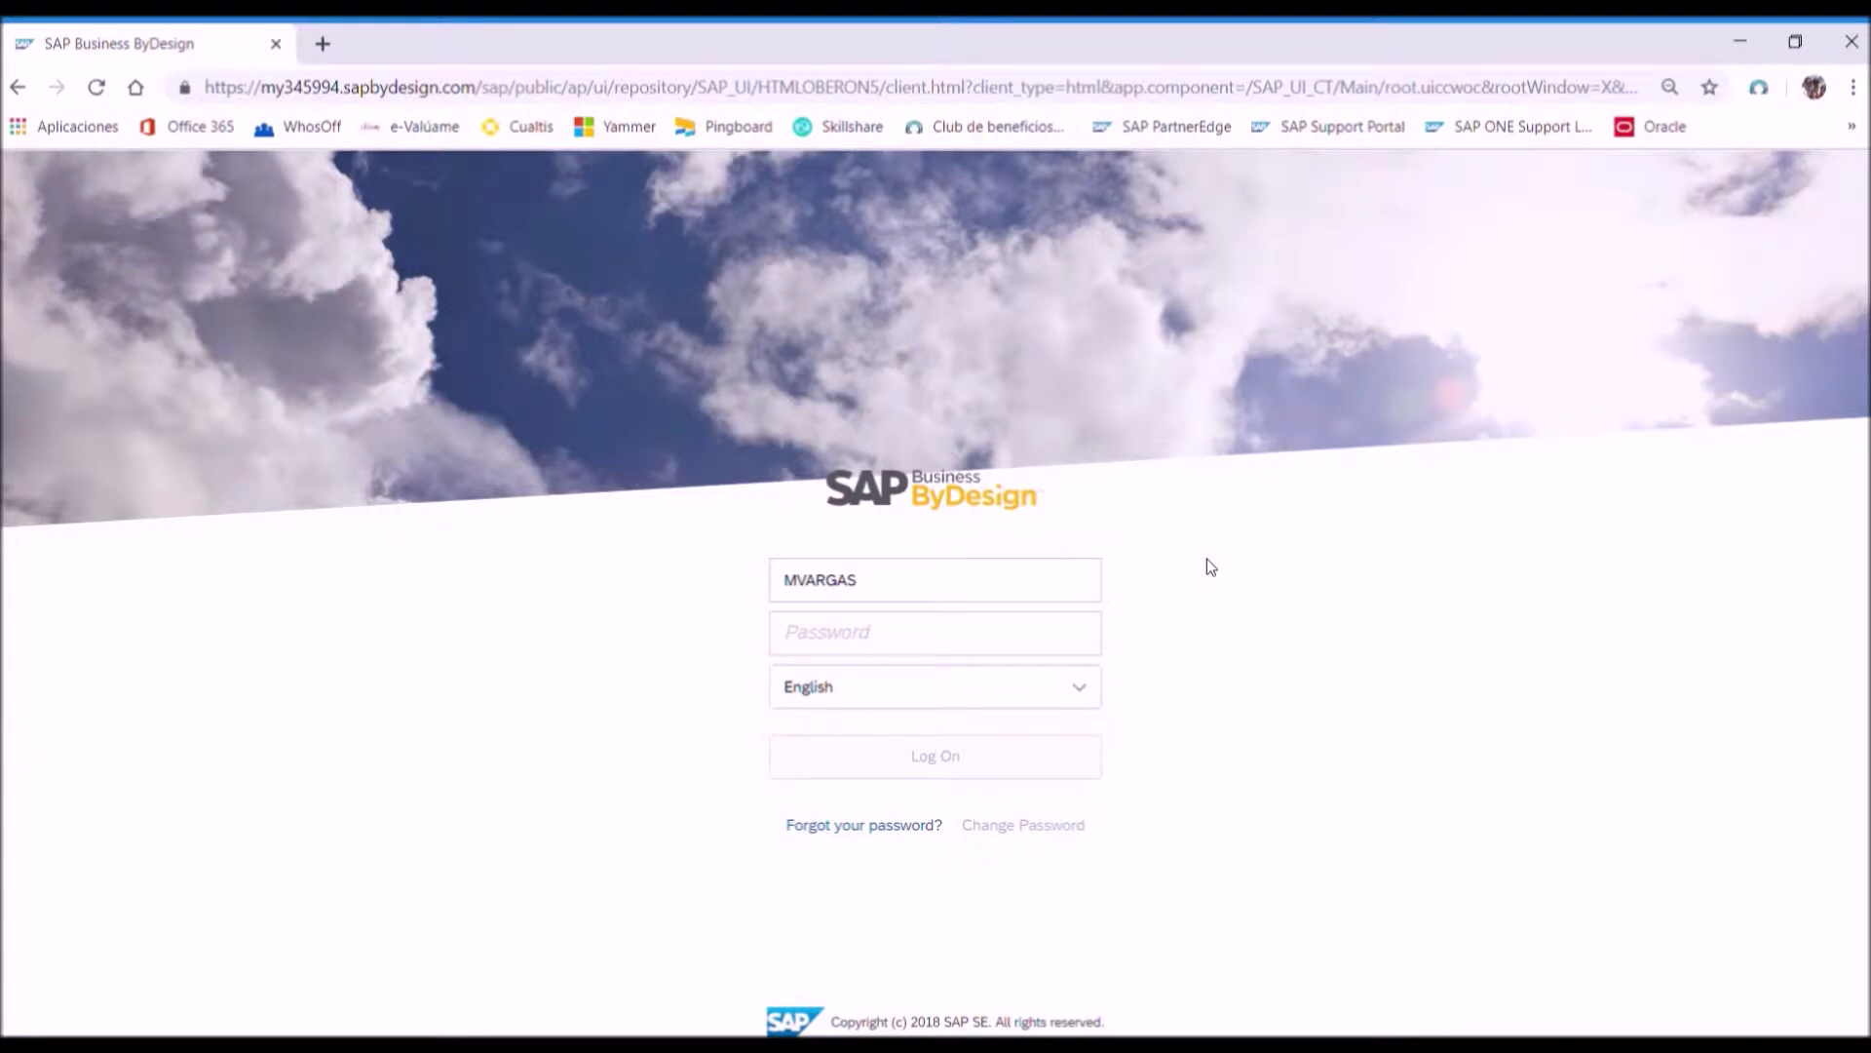
Log on and go through the side menu's General Ledger area to the Journal Entries list
{"action": "left_click", "coordinate": [942, 760]}
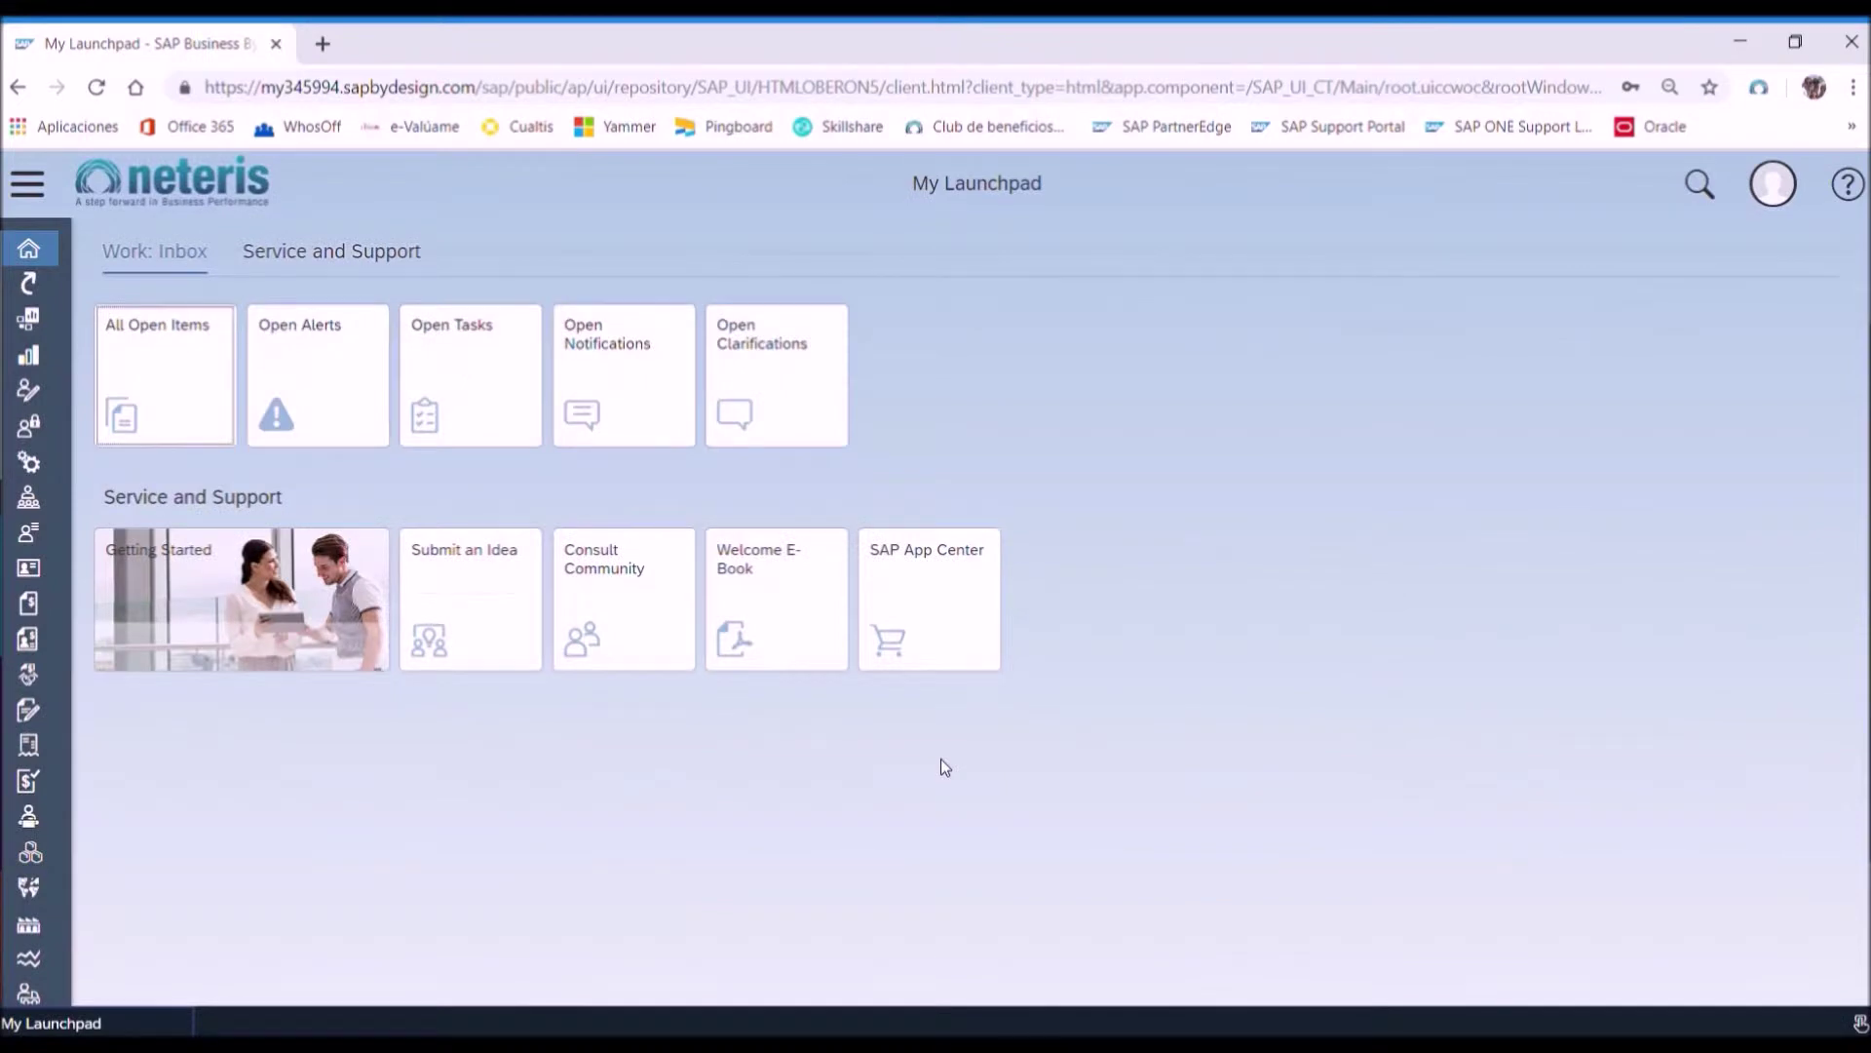
{"action": "left_click", "coordinate": [27, 185]}
{"action": "scroll", "coordinate": [107, 494], "scroll_direction": "down", "scroll_amount": 5}
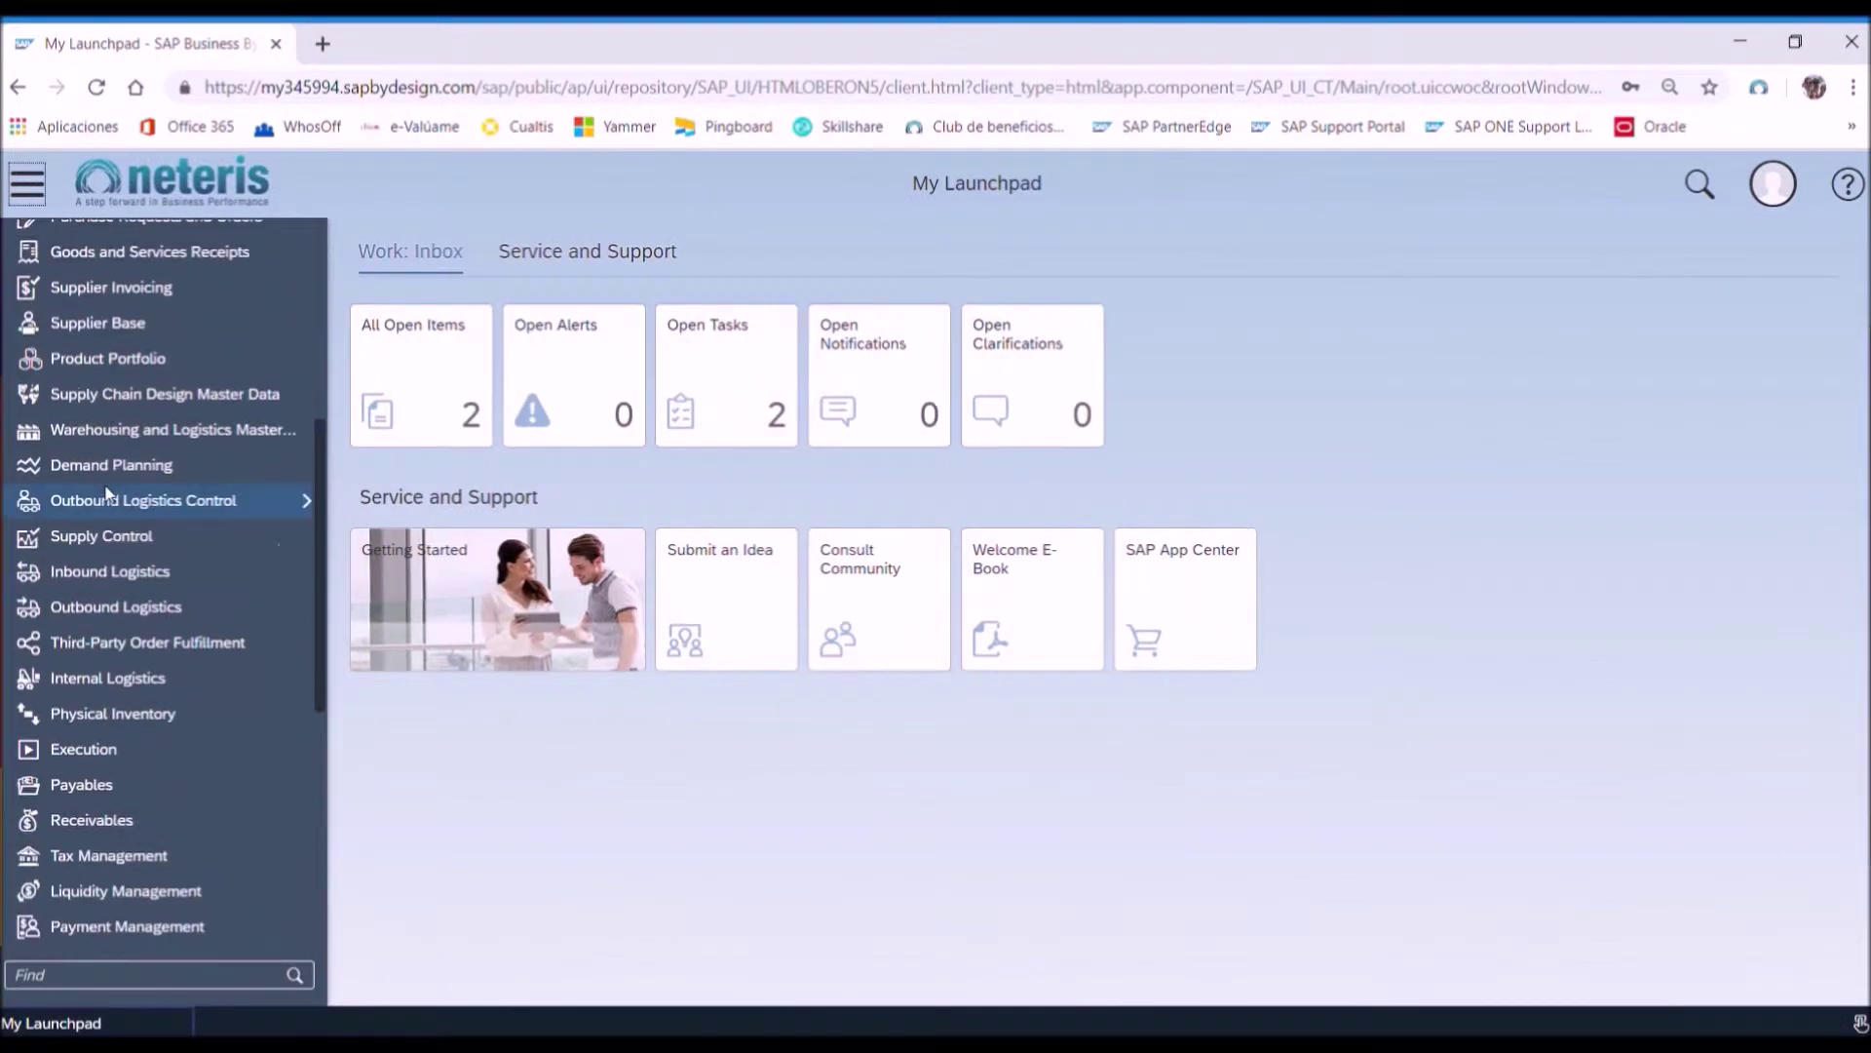
{"action": "scroll", "coordinate": [108, 494], "scroll_direction": "down", "scroll_amount": 5}
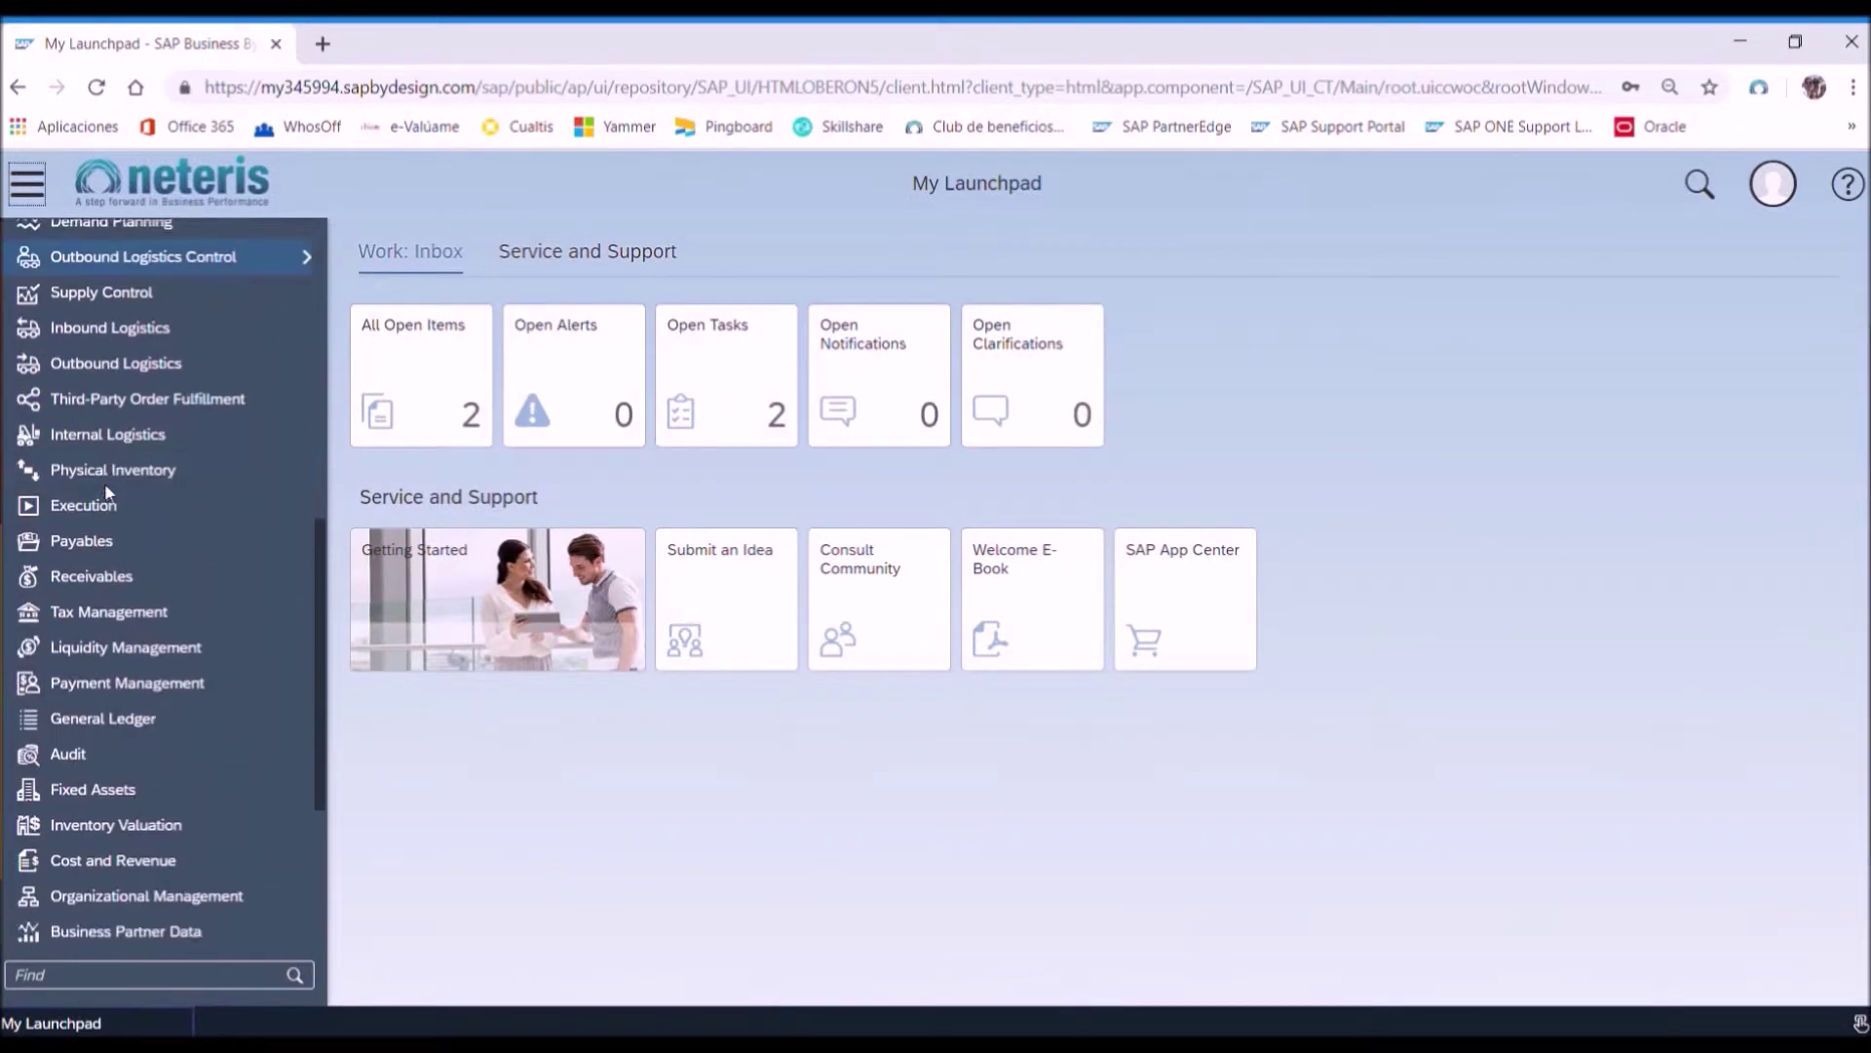
{"action": "left_click", "coordinate": [196, 715]}
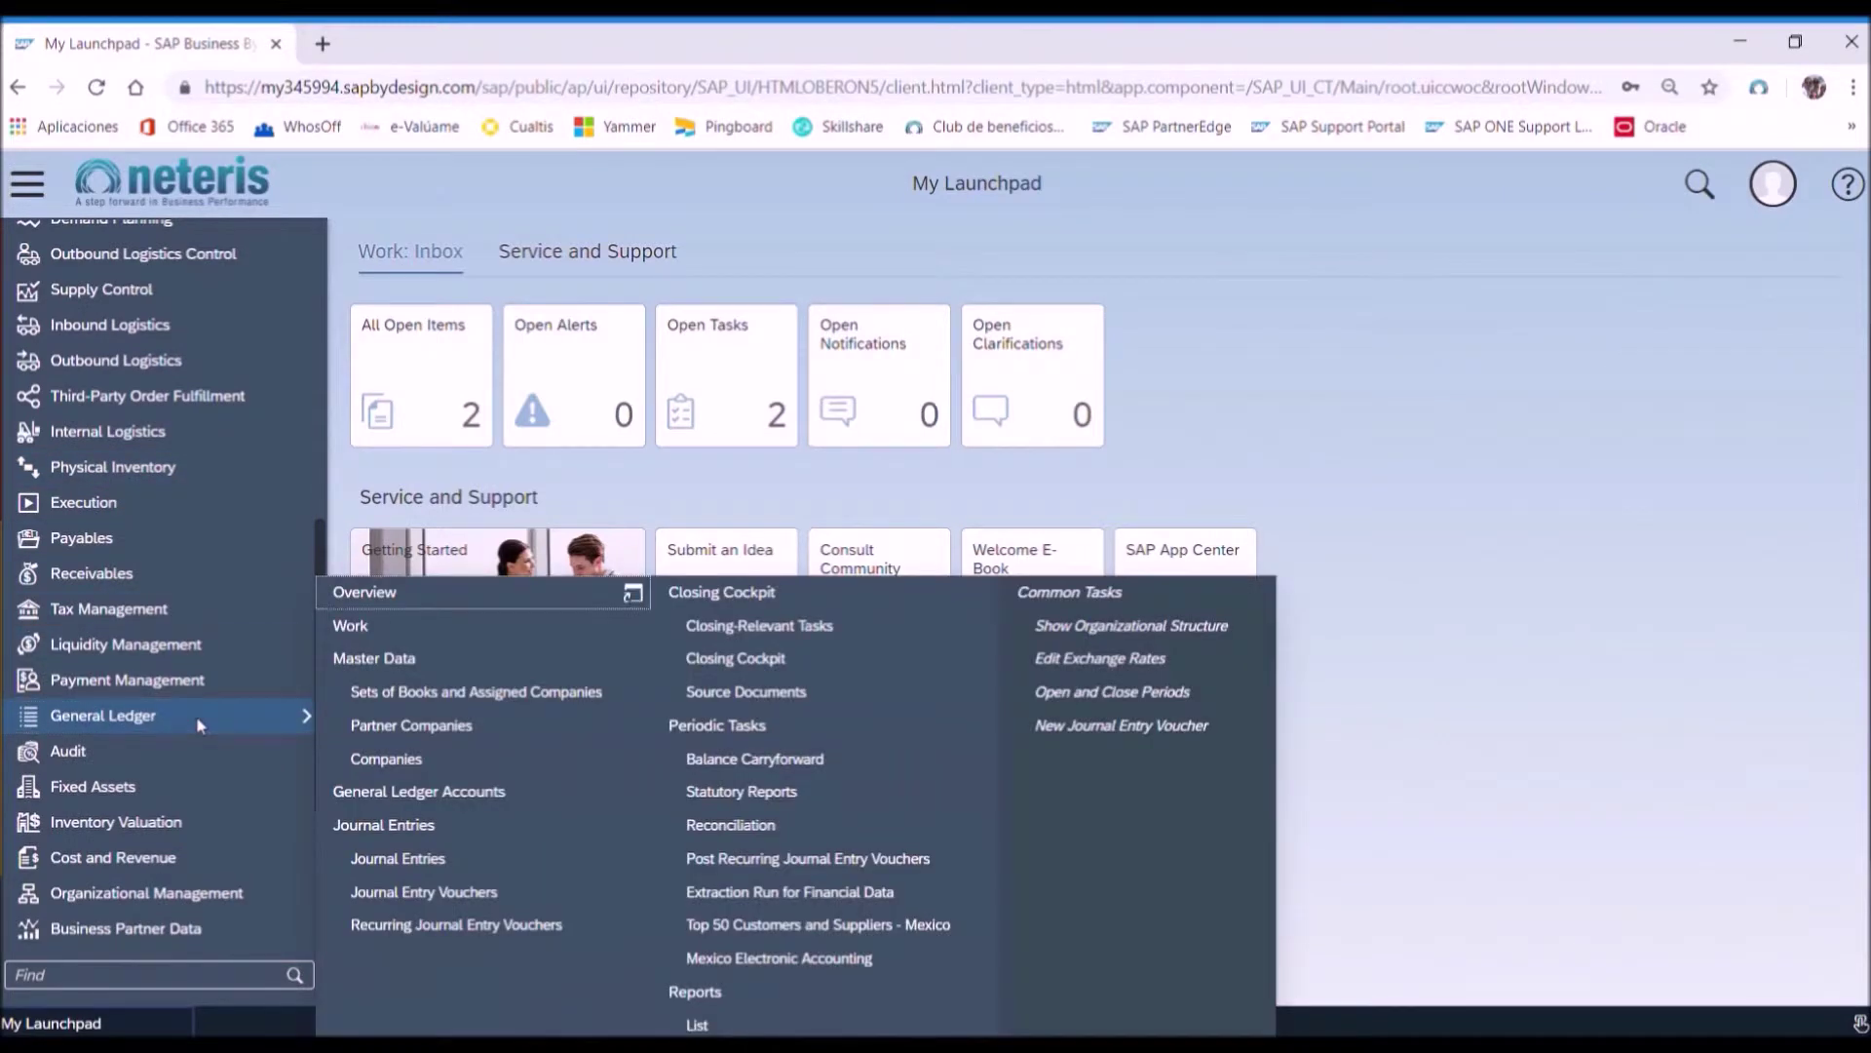
{"action": "left_click", "coordinate": [454, 866]}
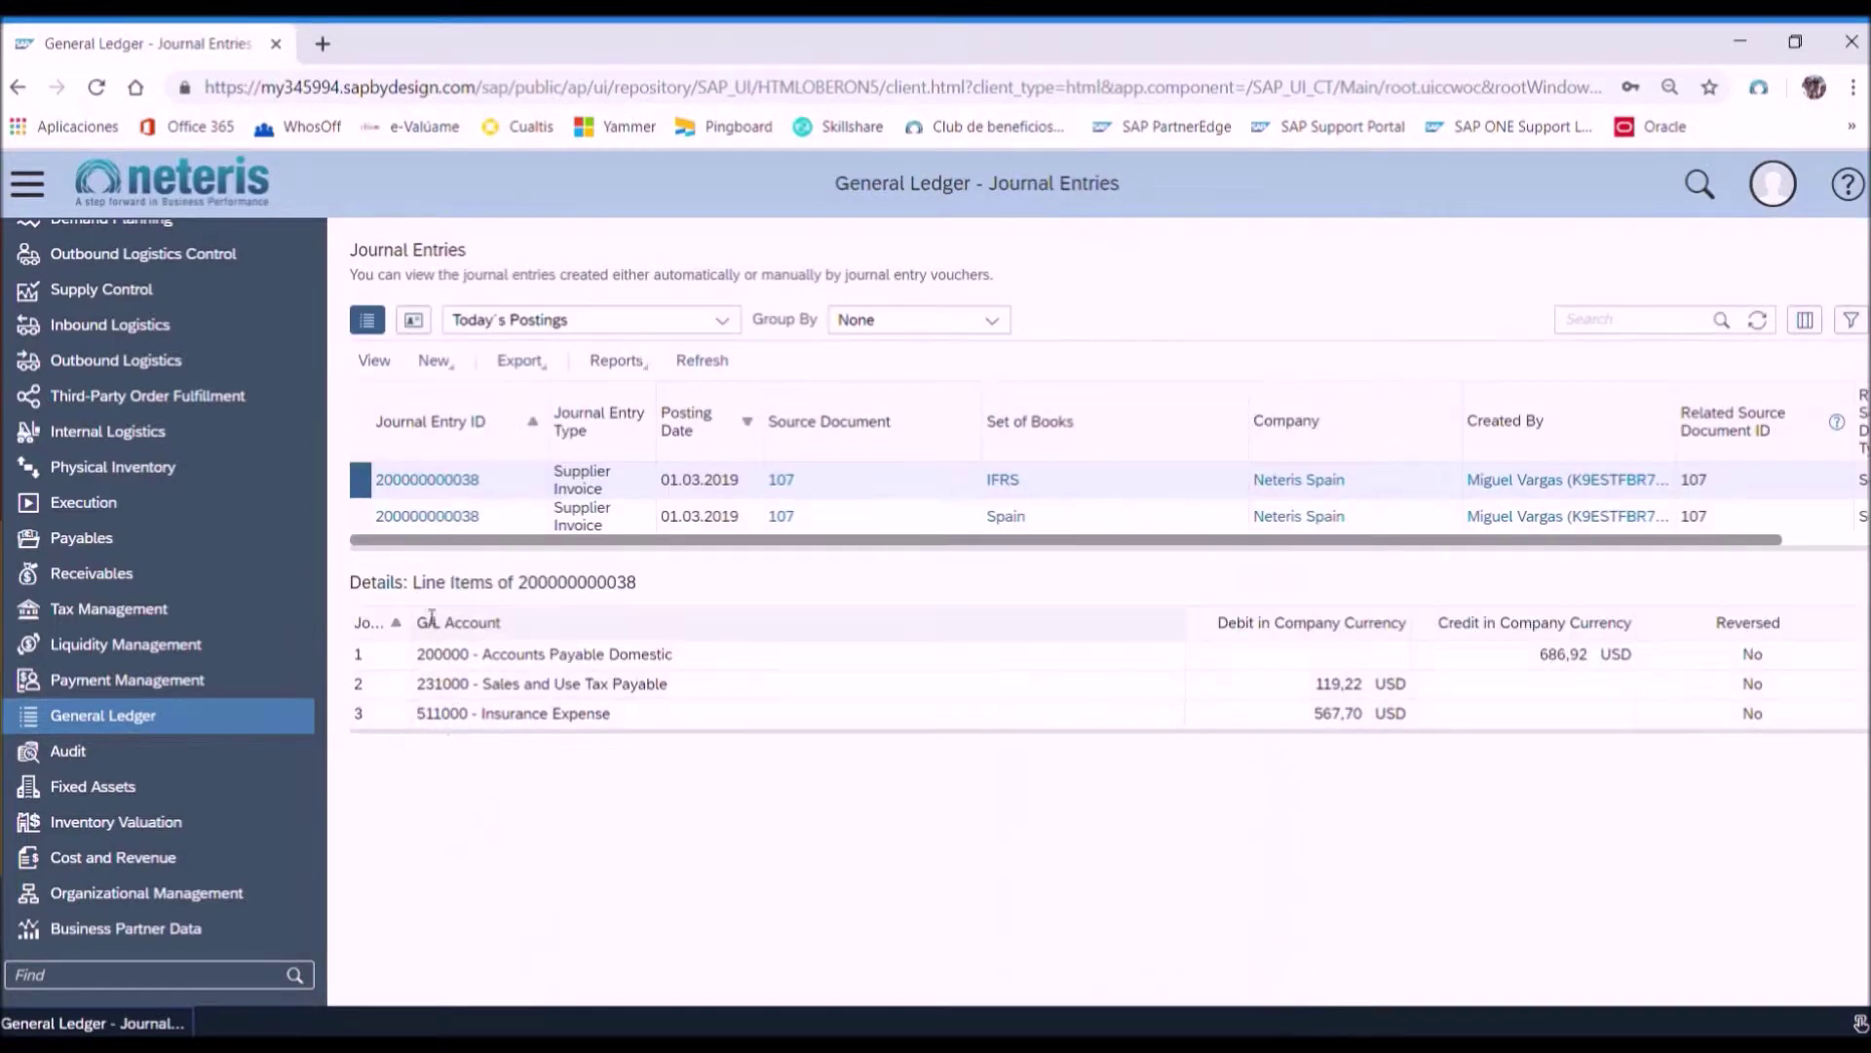
{"action": "left_click", "coordinate": [360, 517]}
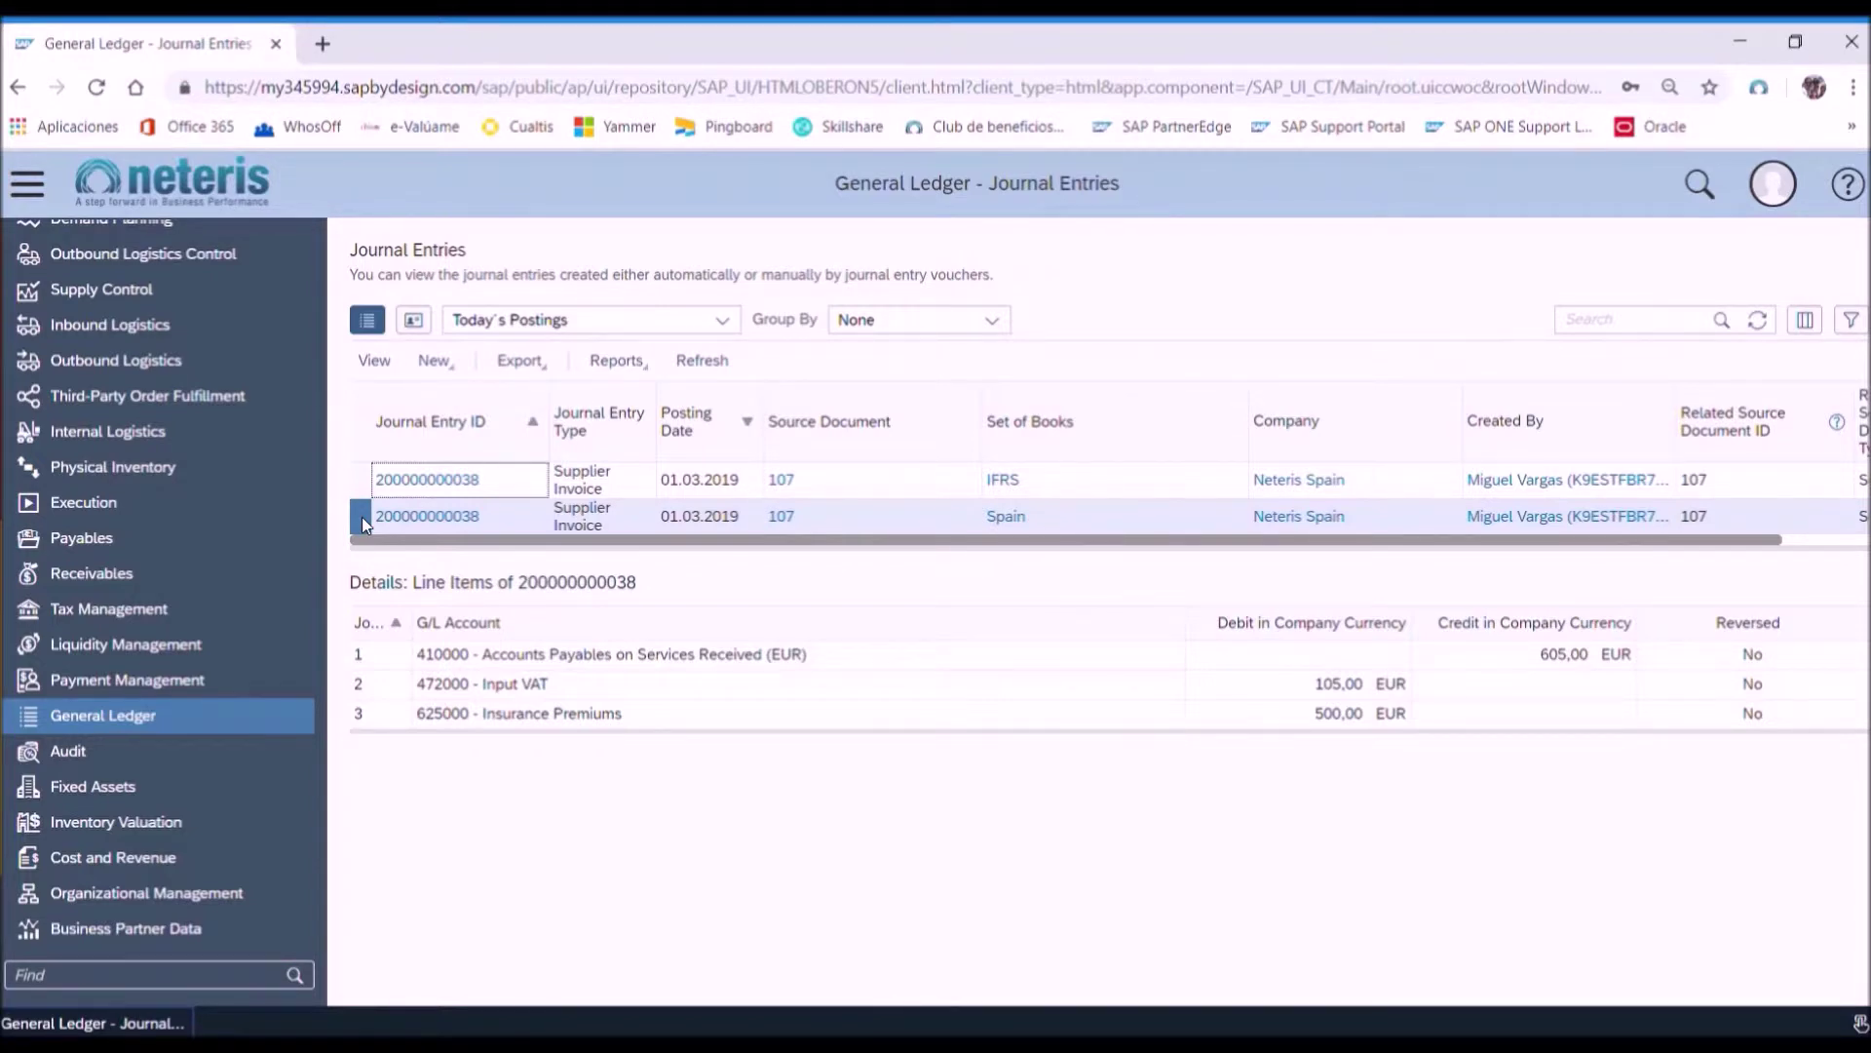
{"action": "left_click", "coordinate": [363, 480]}
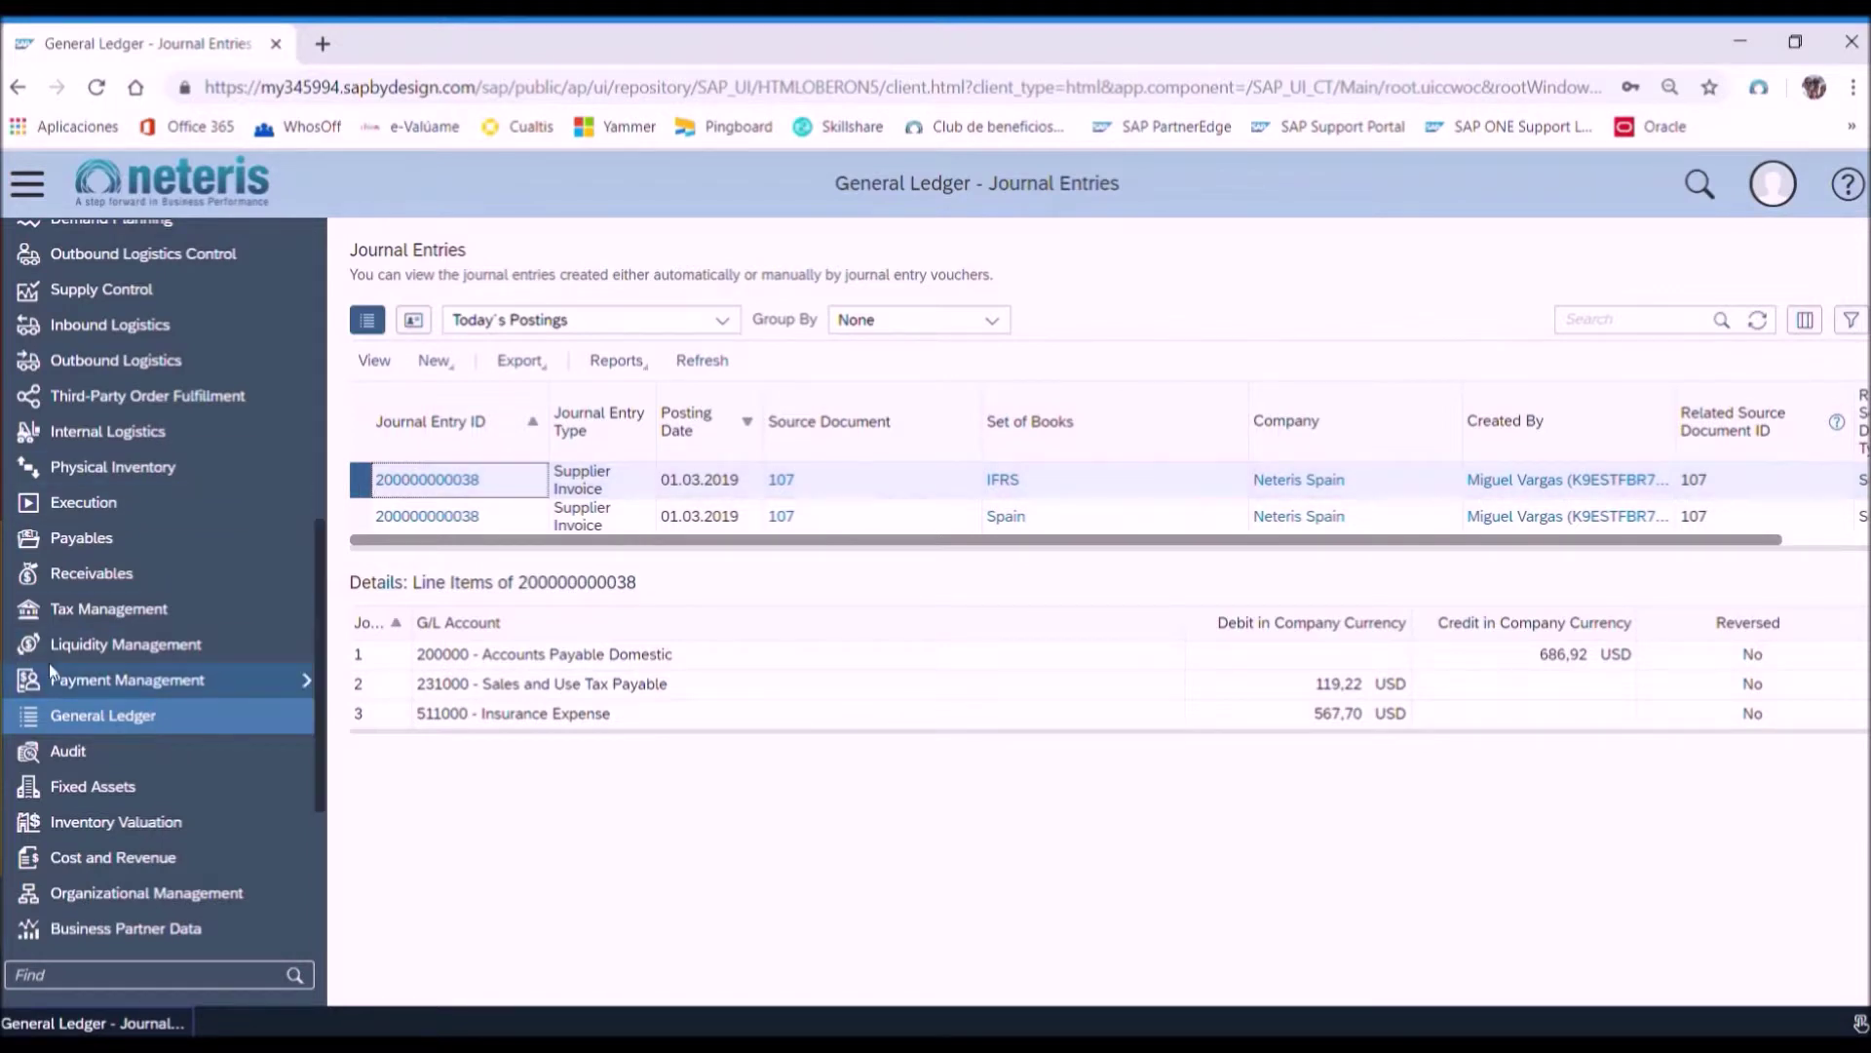
{"action": "mouse_move", "coordinate": [103, 716]}
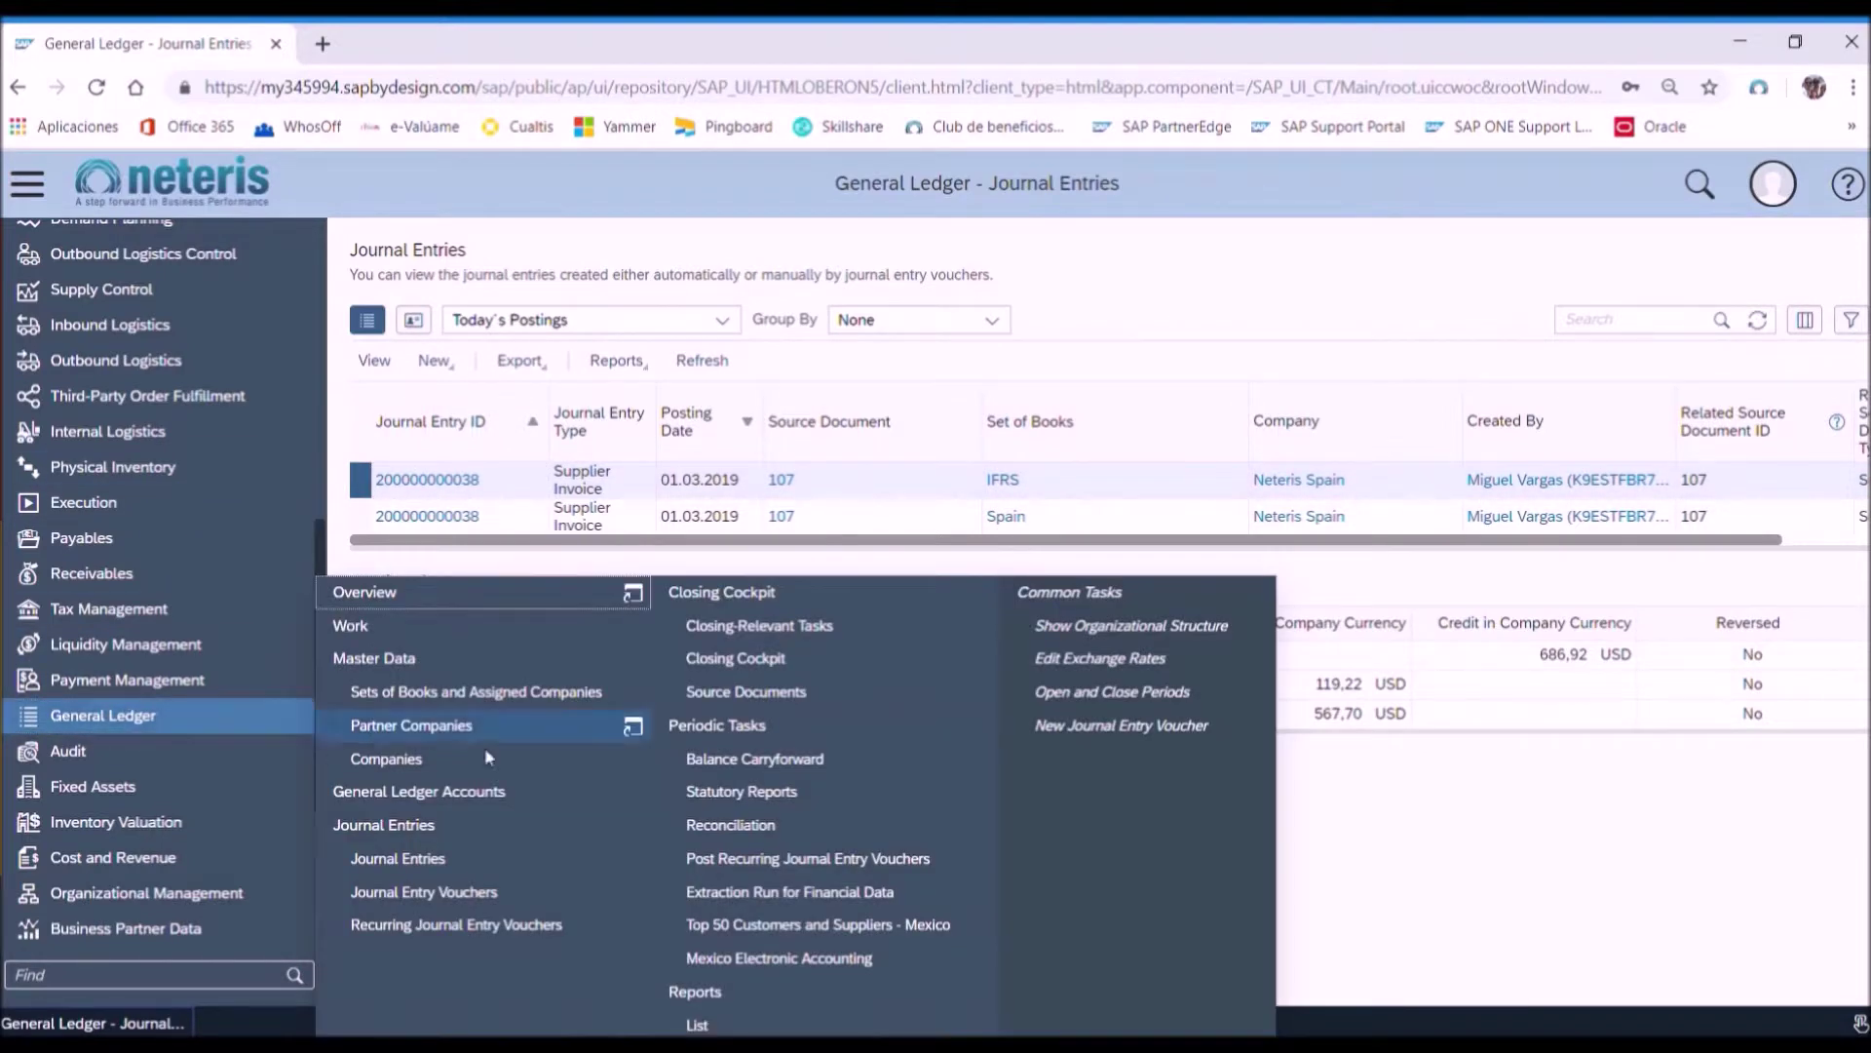
Open the Financial Statements report from the General Ledger reports list
{"action": "left_click", "coordinate": [735, 994]}
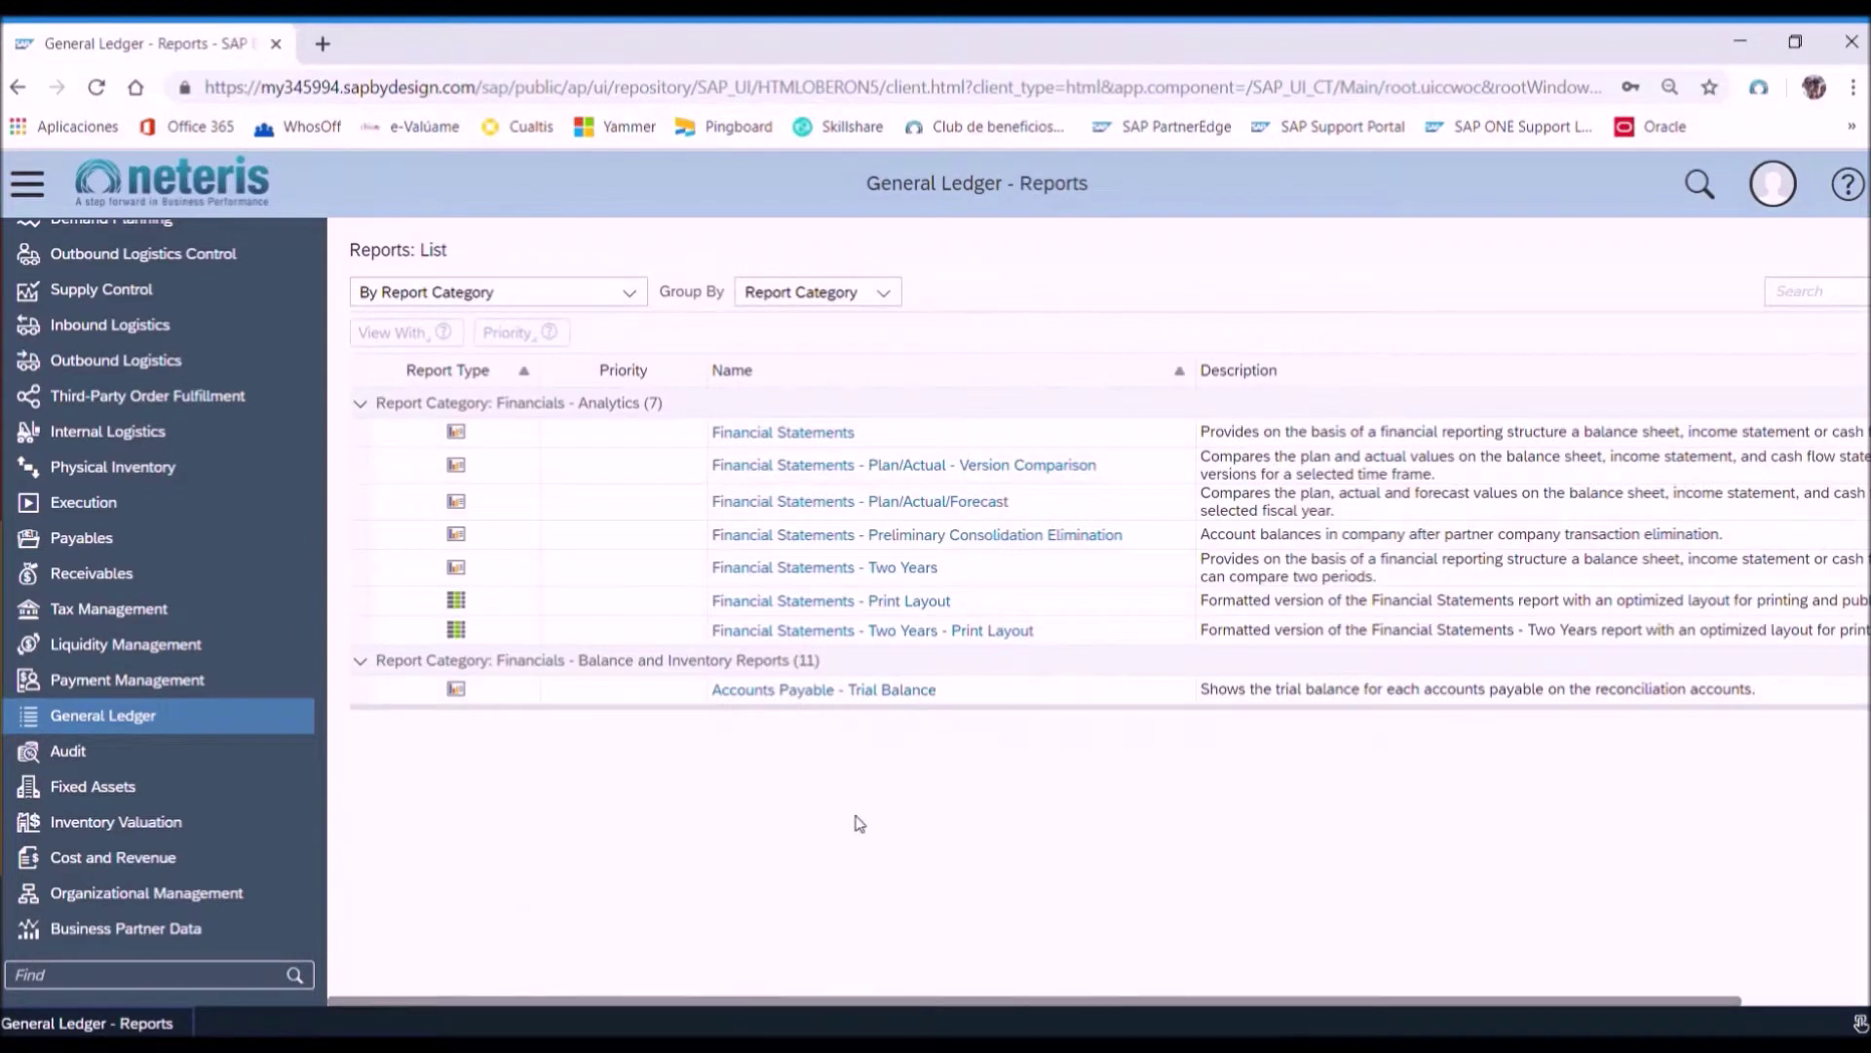
{"action": "left_click", "coordinate": [836, 444]}
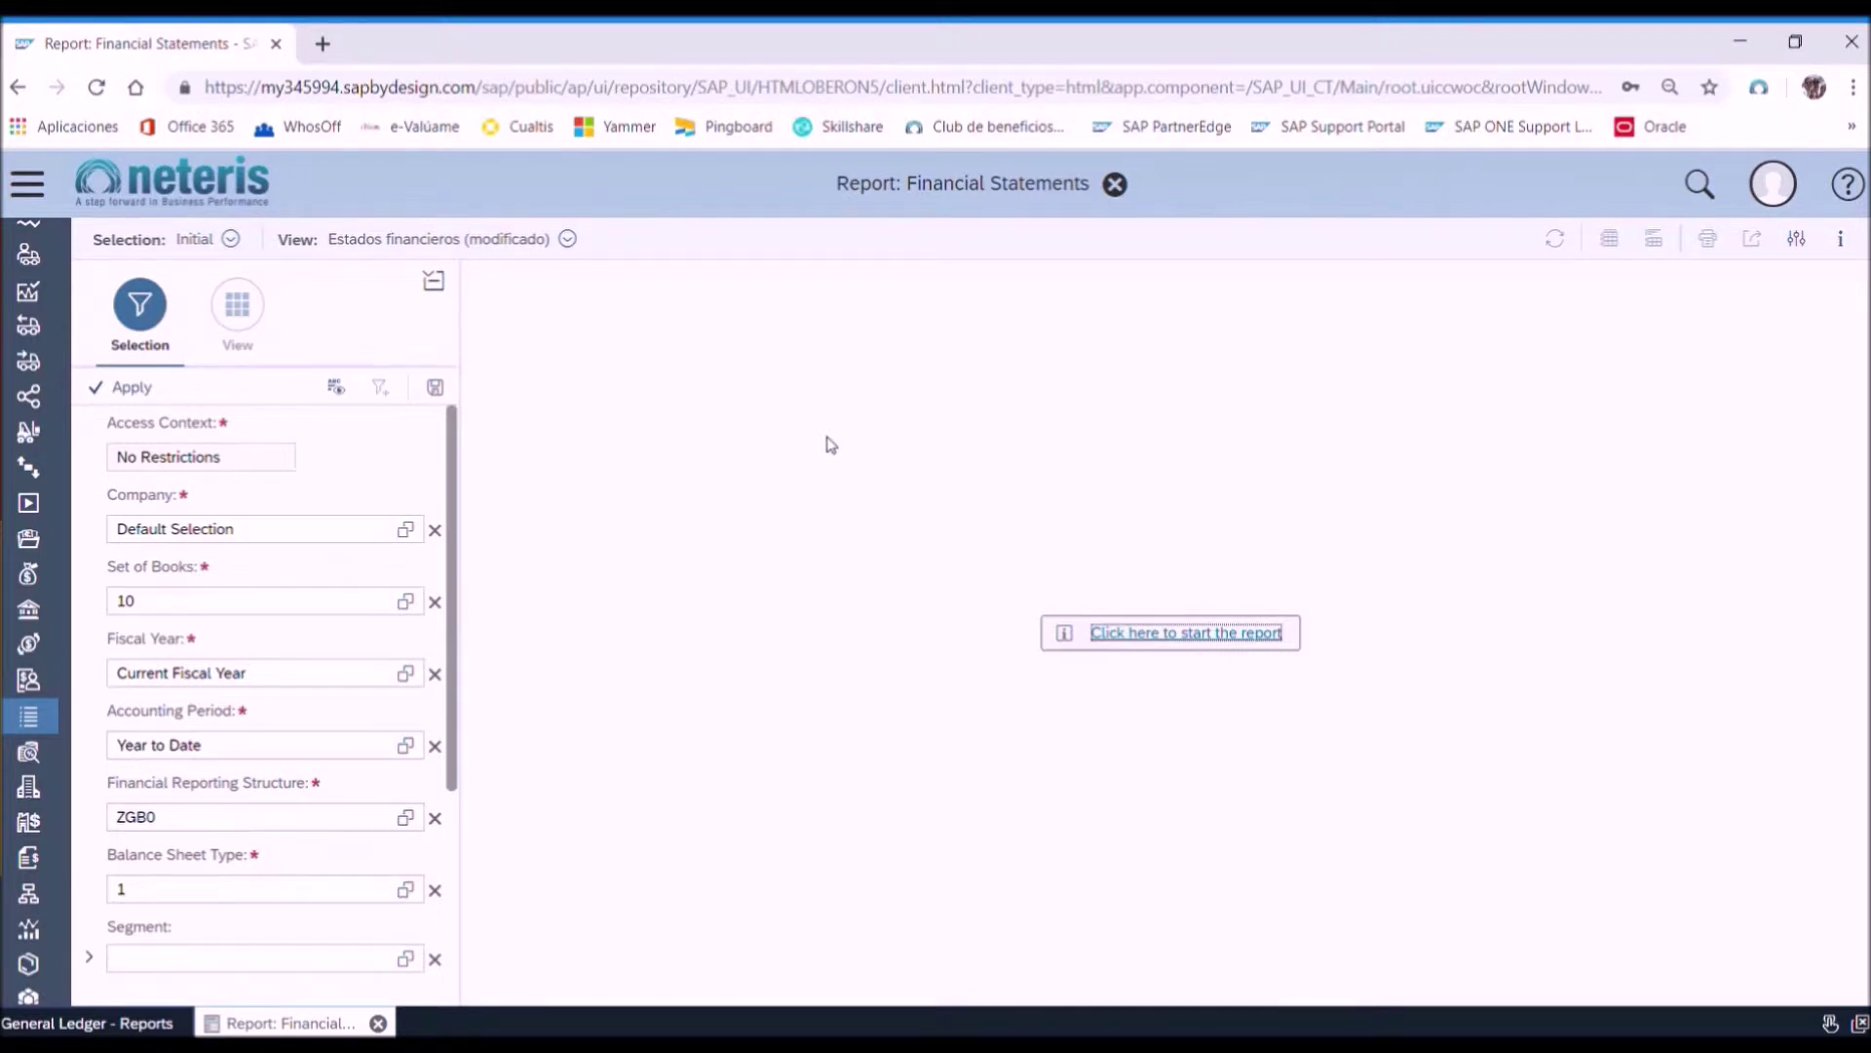
Run the report for company 10 Neteris Ireland, giving set of books 10's EUR balance sheet
{"action": "left_click", "coordinate": [406, 531]}
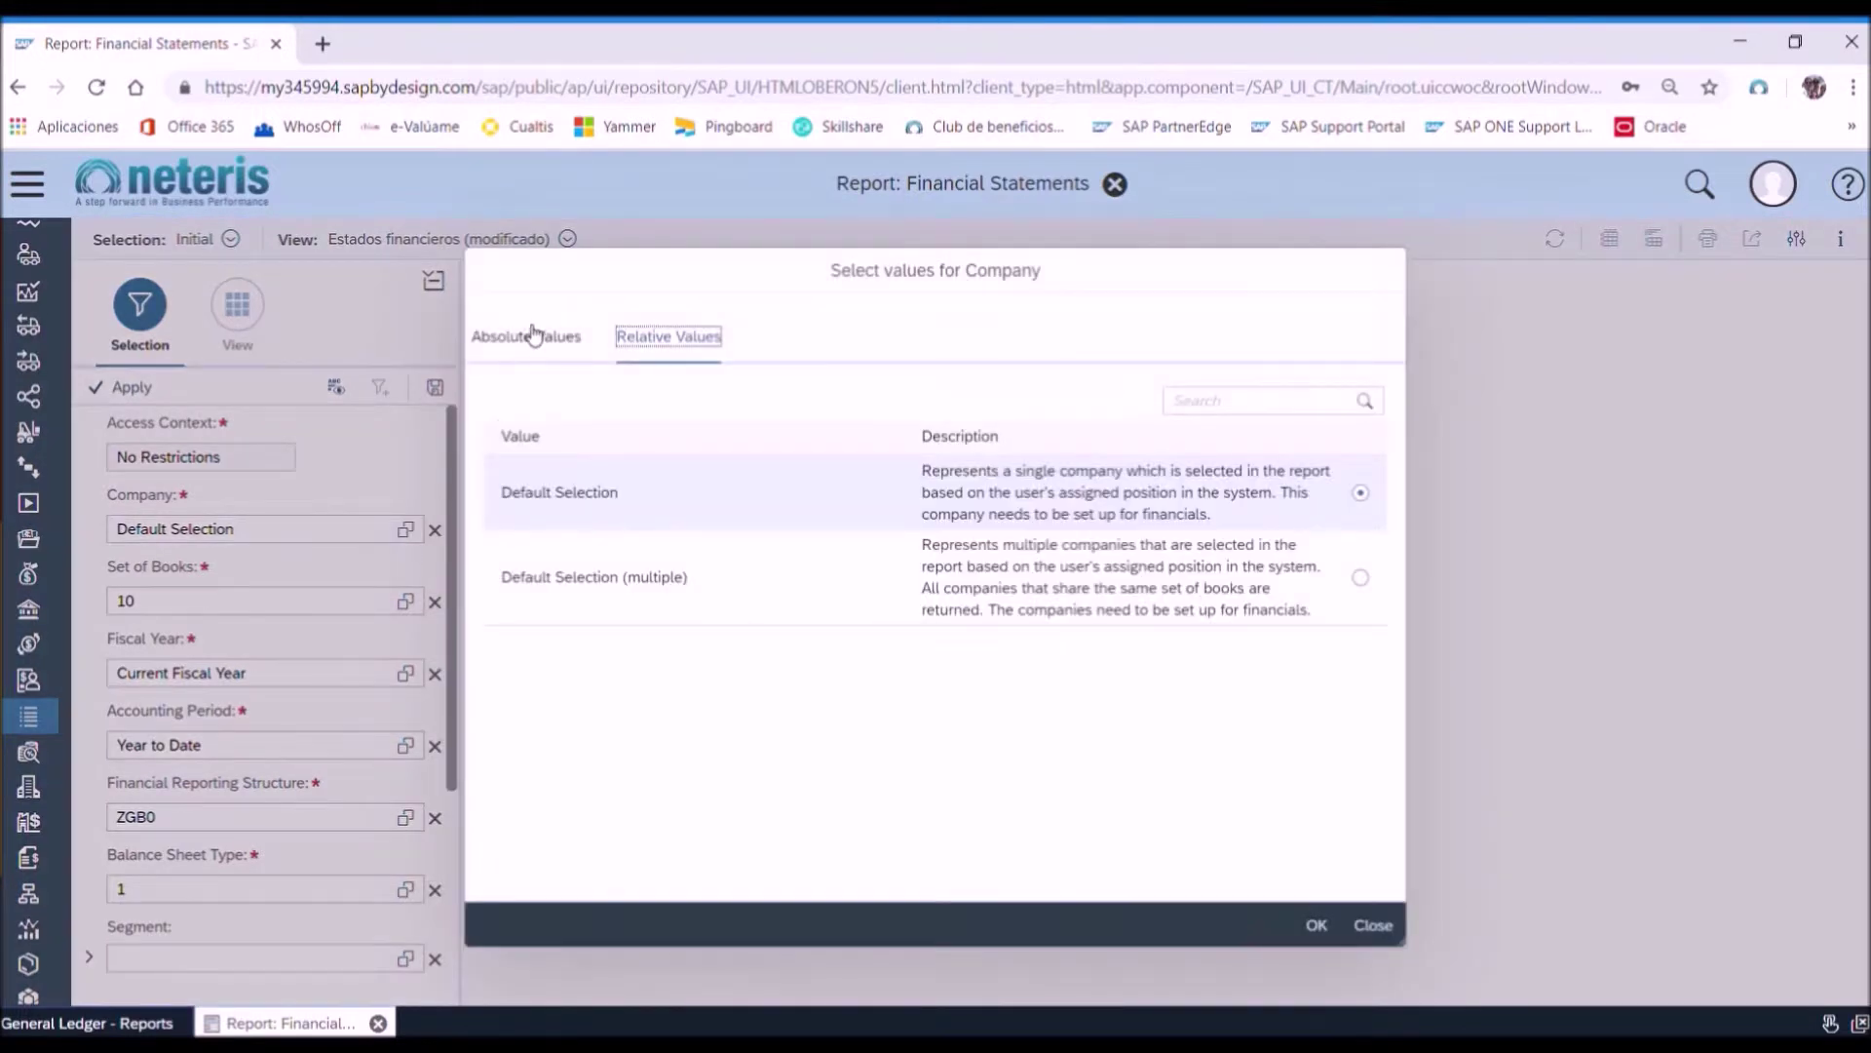
{"action": "left_click", "coordinate": [527, 337]}
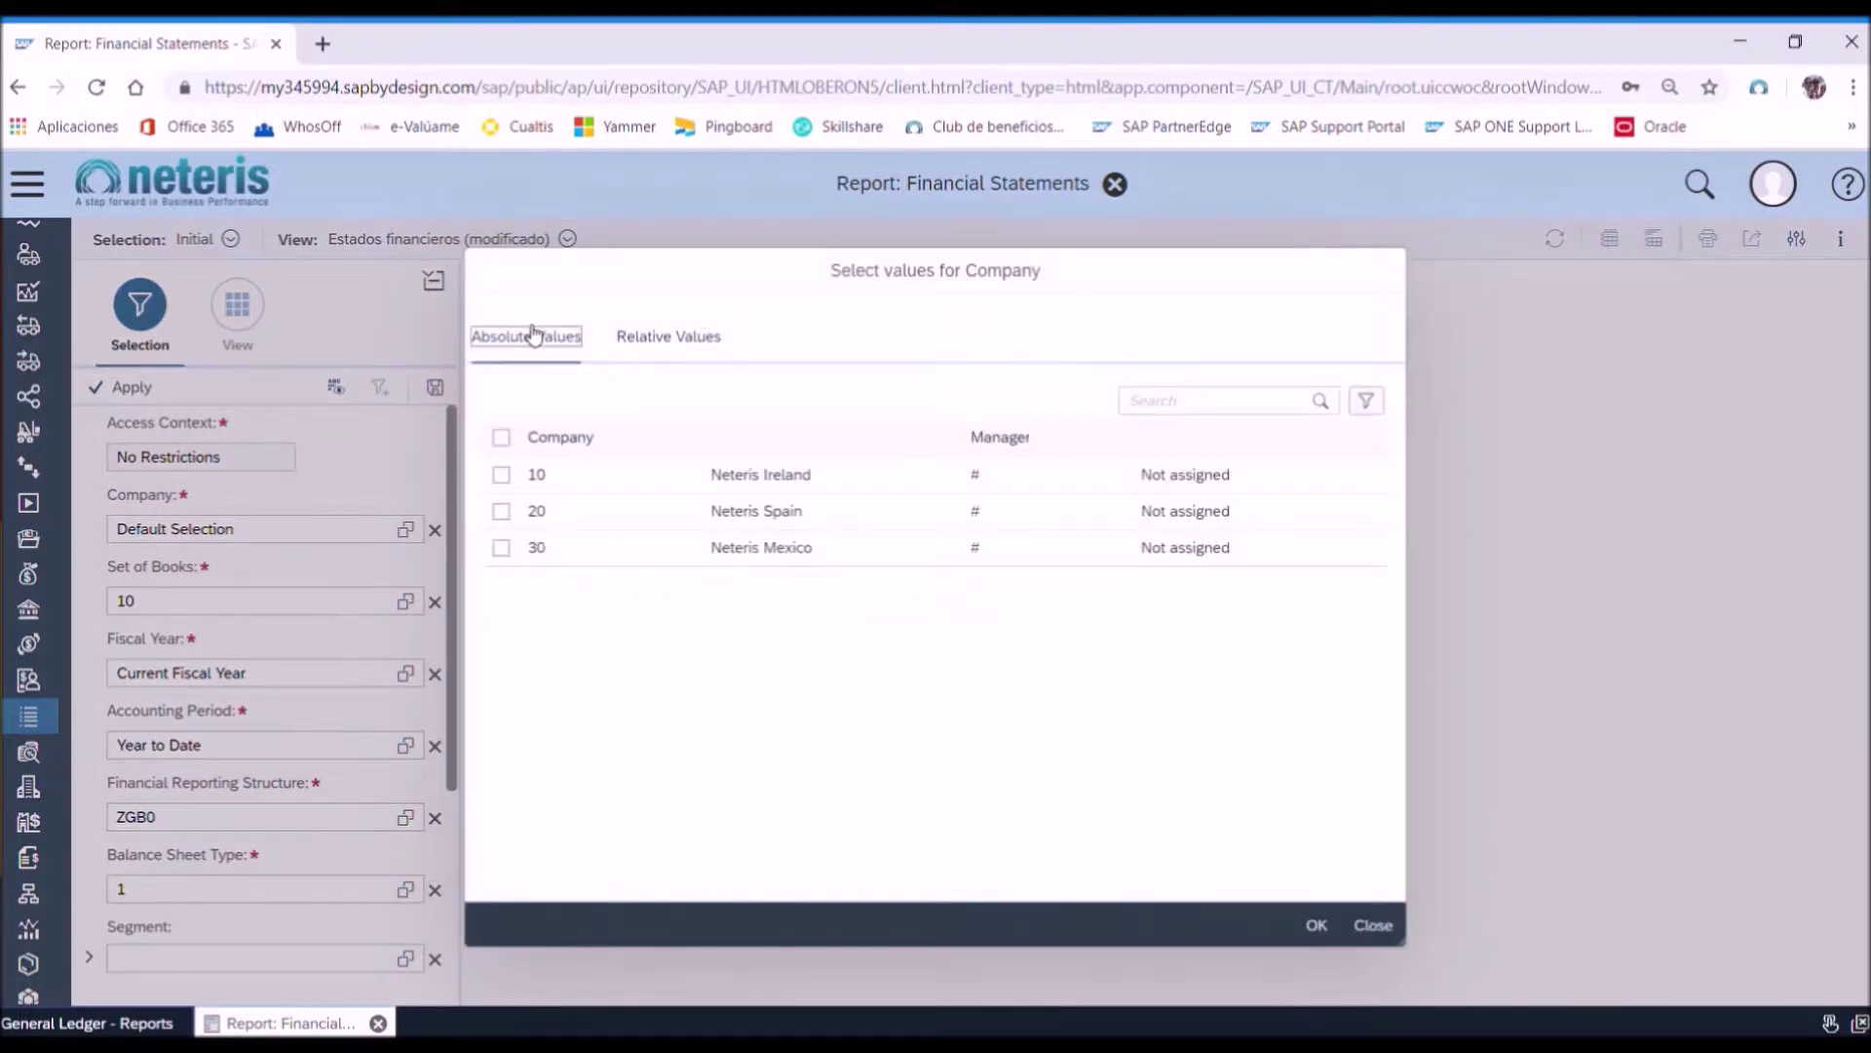
{"action": "left_click", "coordinate": [501, 475]}
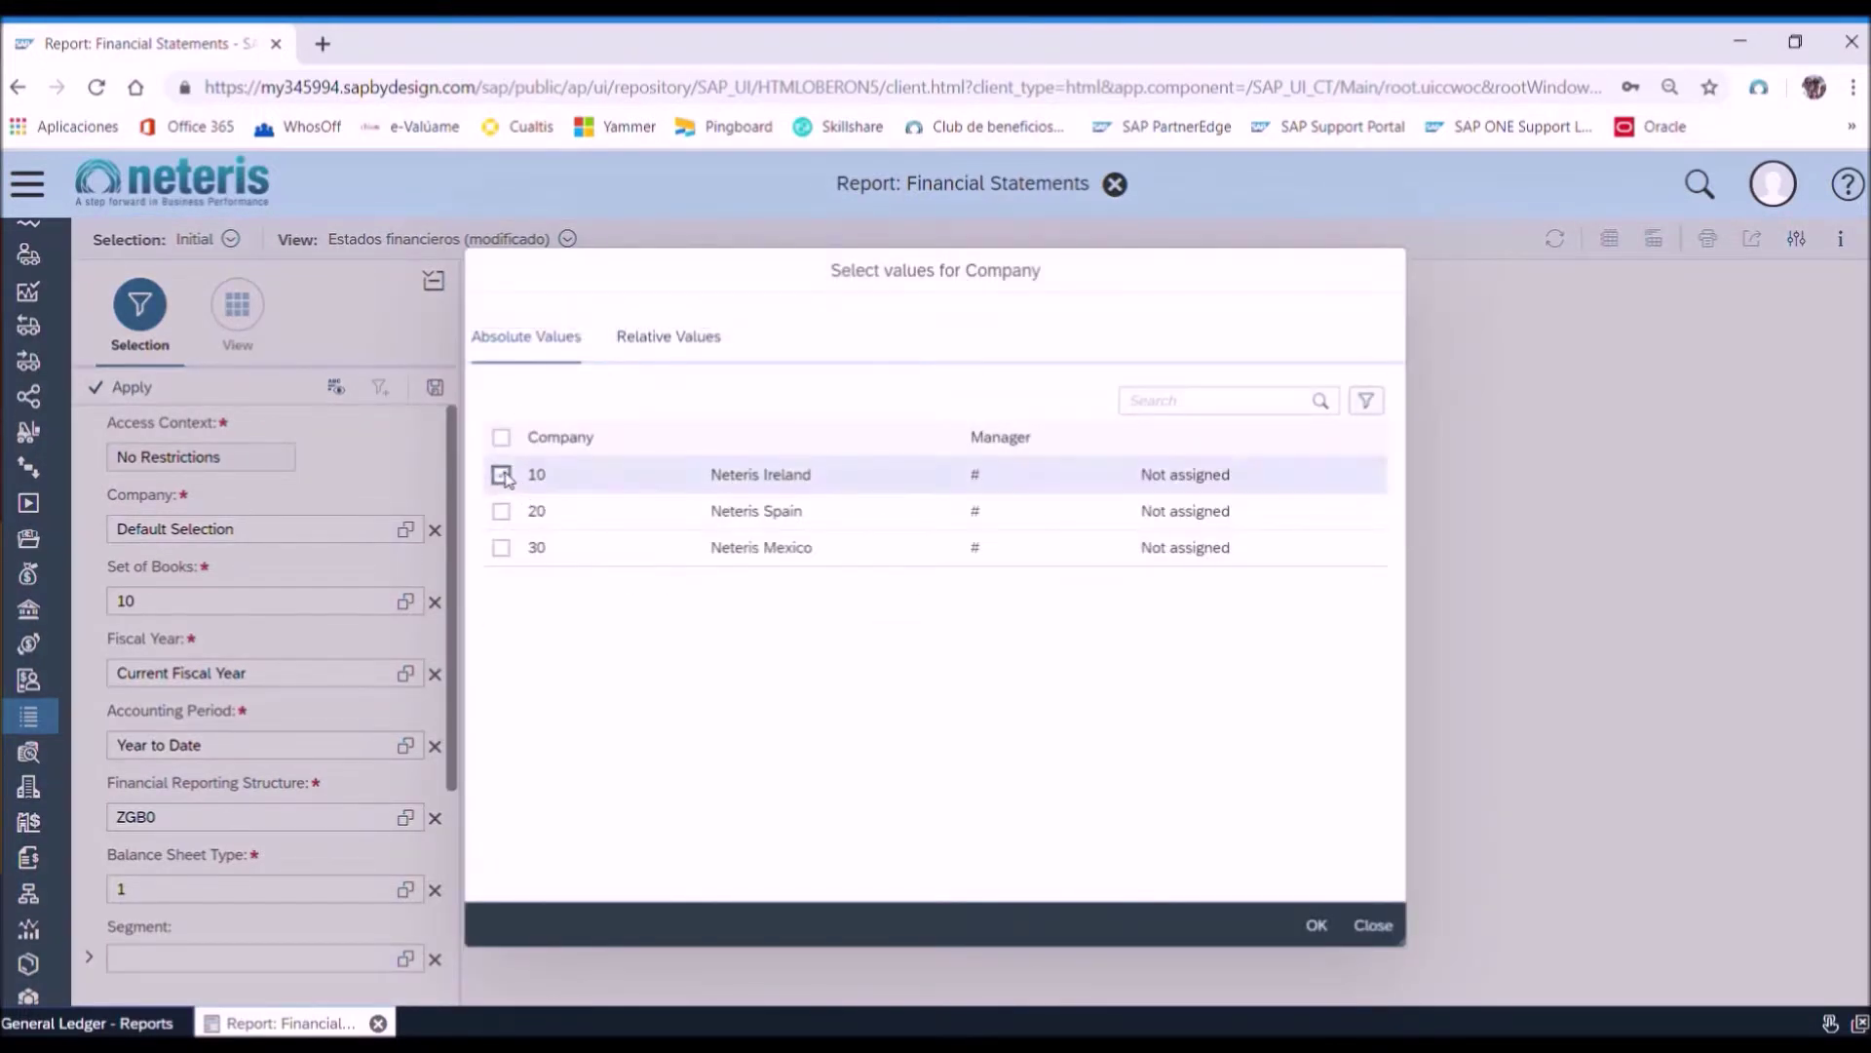
{"action": "left_click", "coordinate": [1321, 925]}
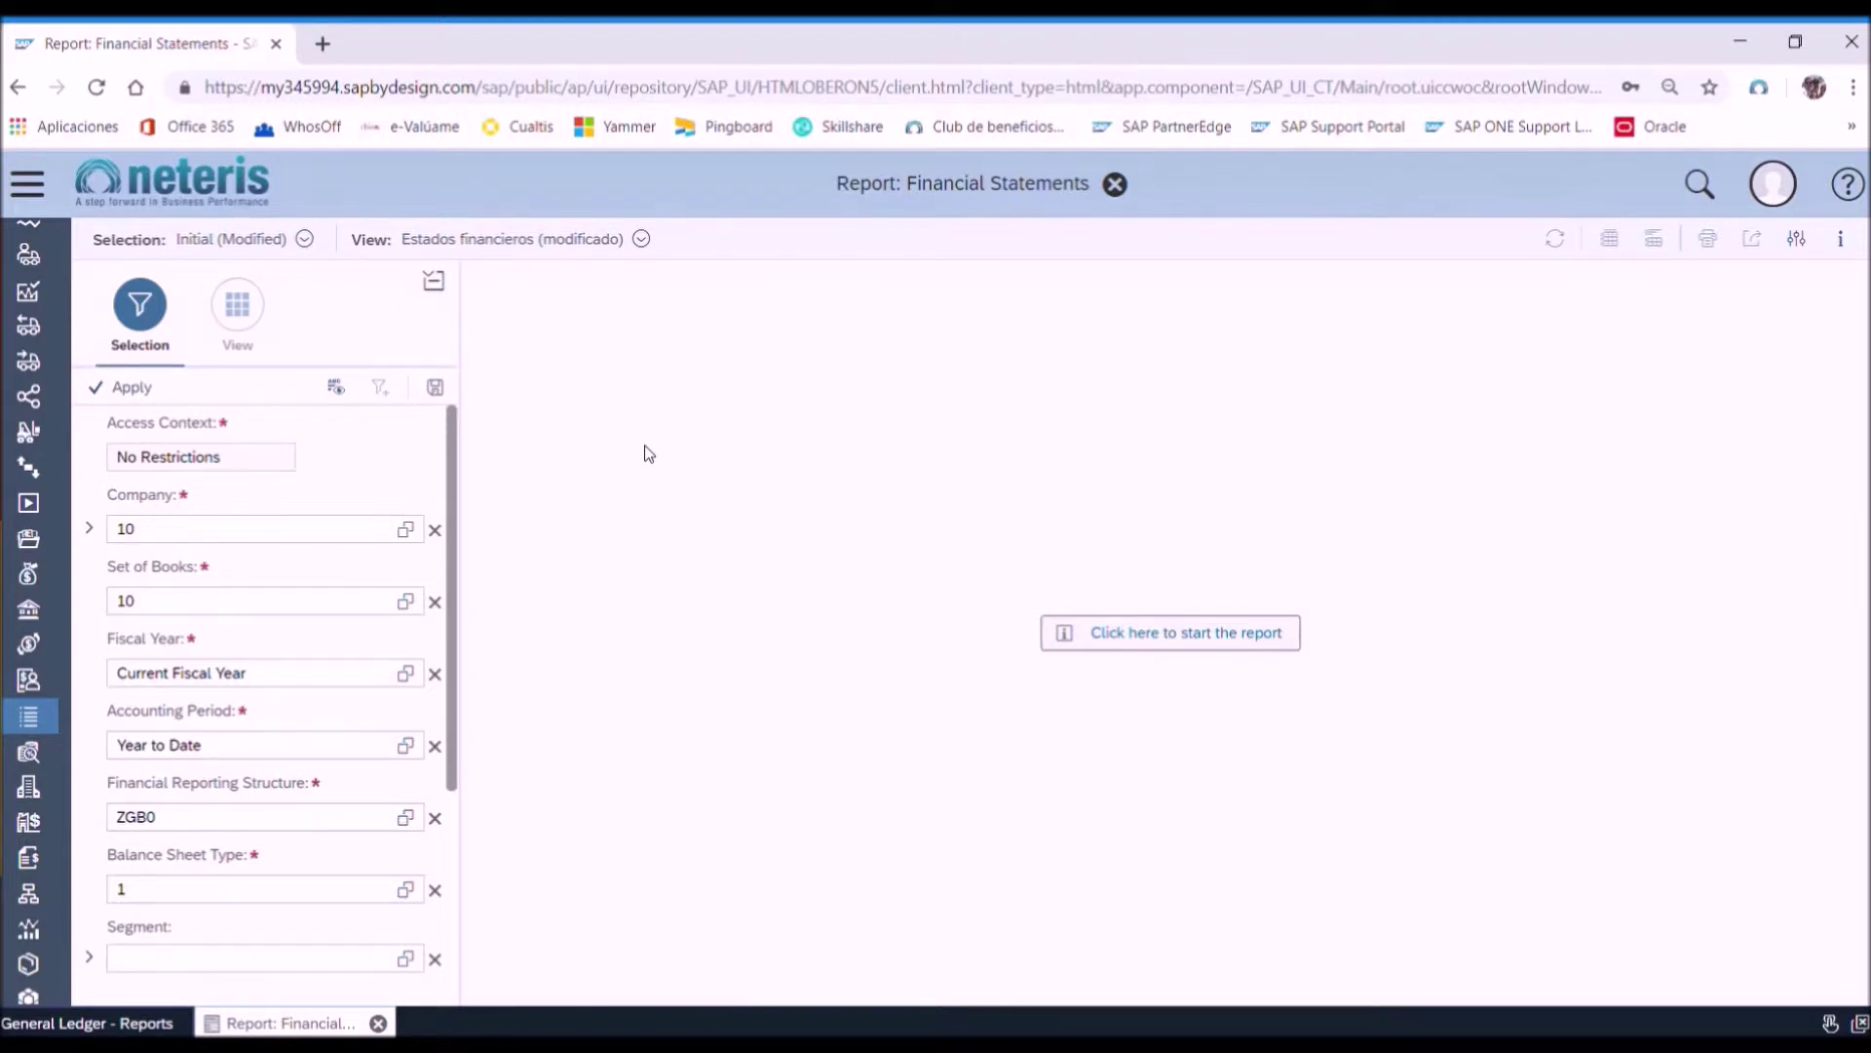
{"action": "left_click", "coordinate": [144, 390]}
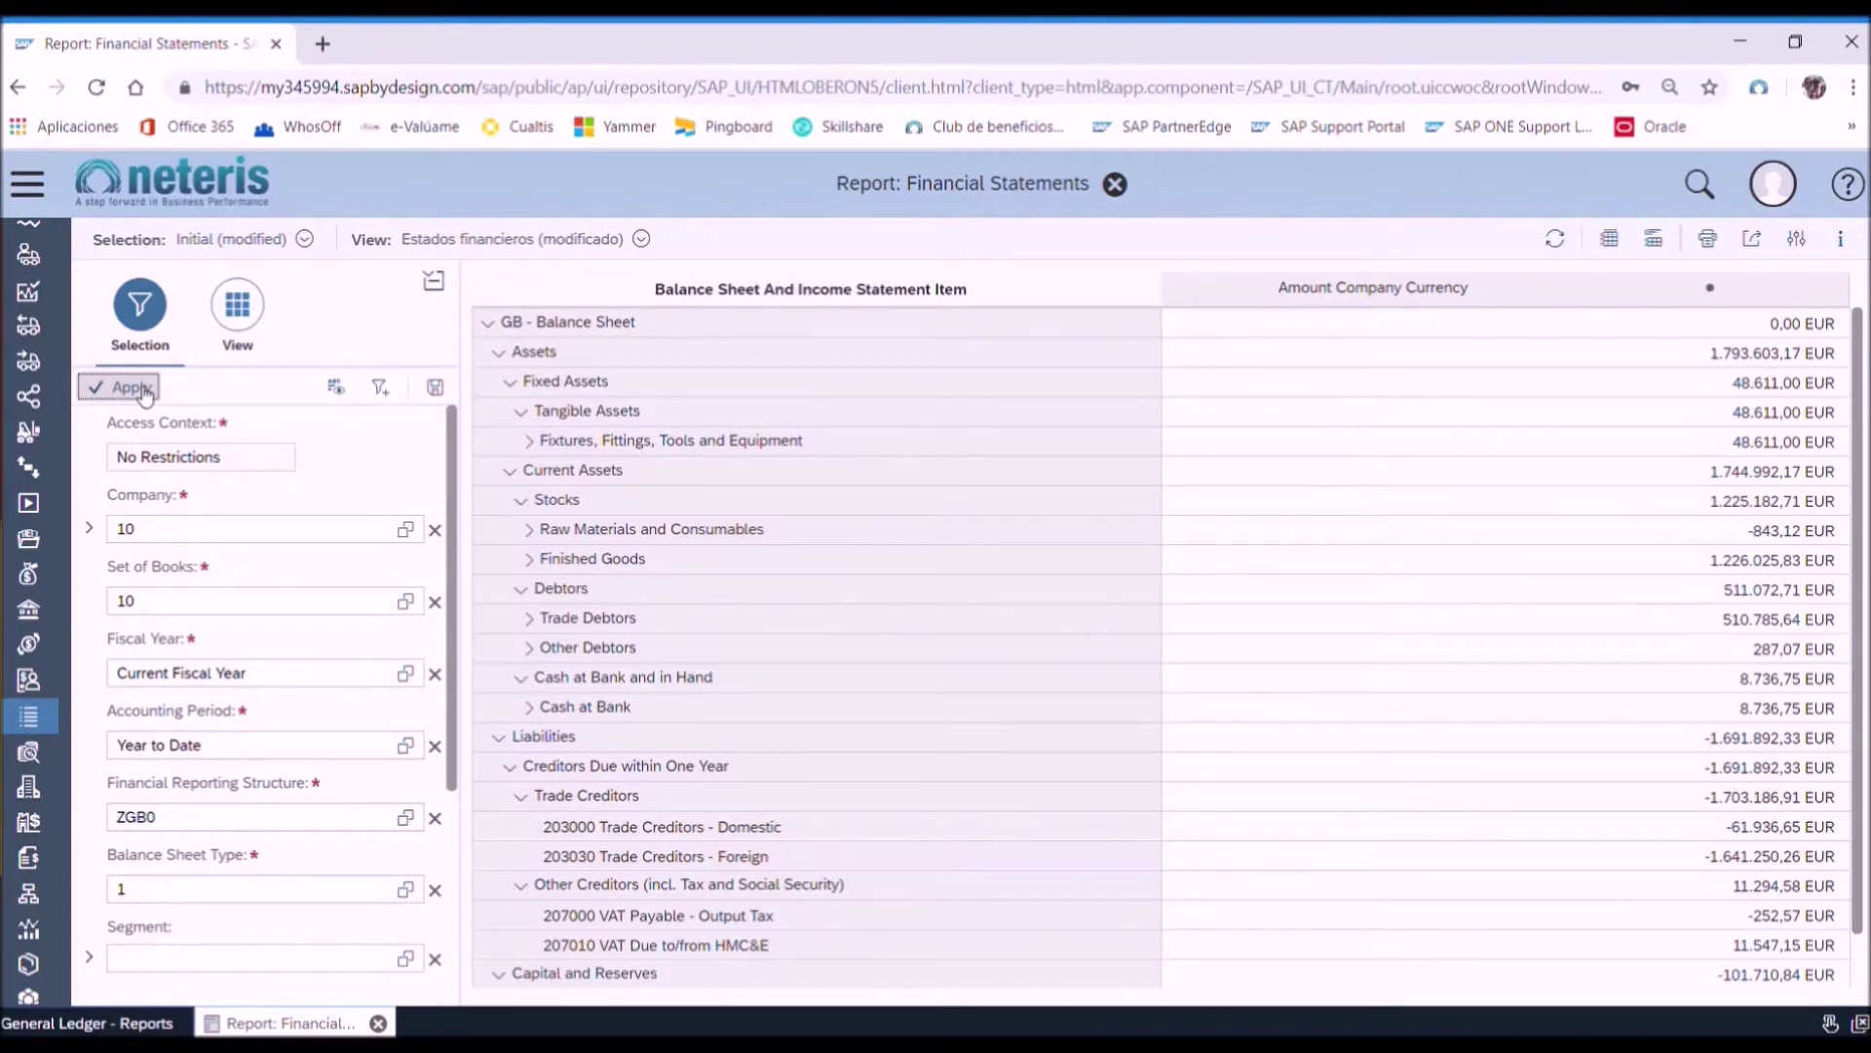
{"action": "left_click", "coordinate": [406, 602]}
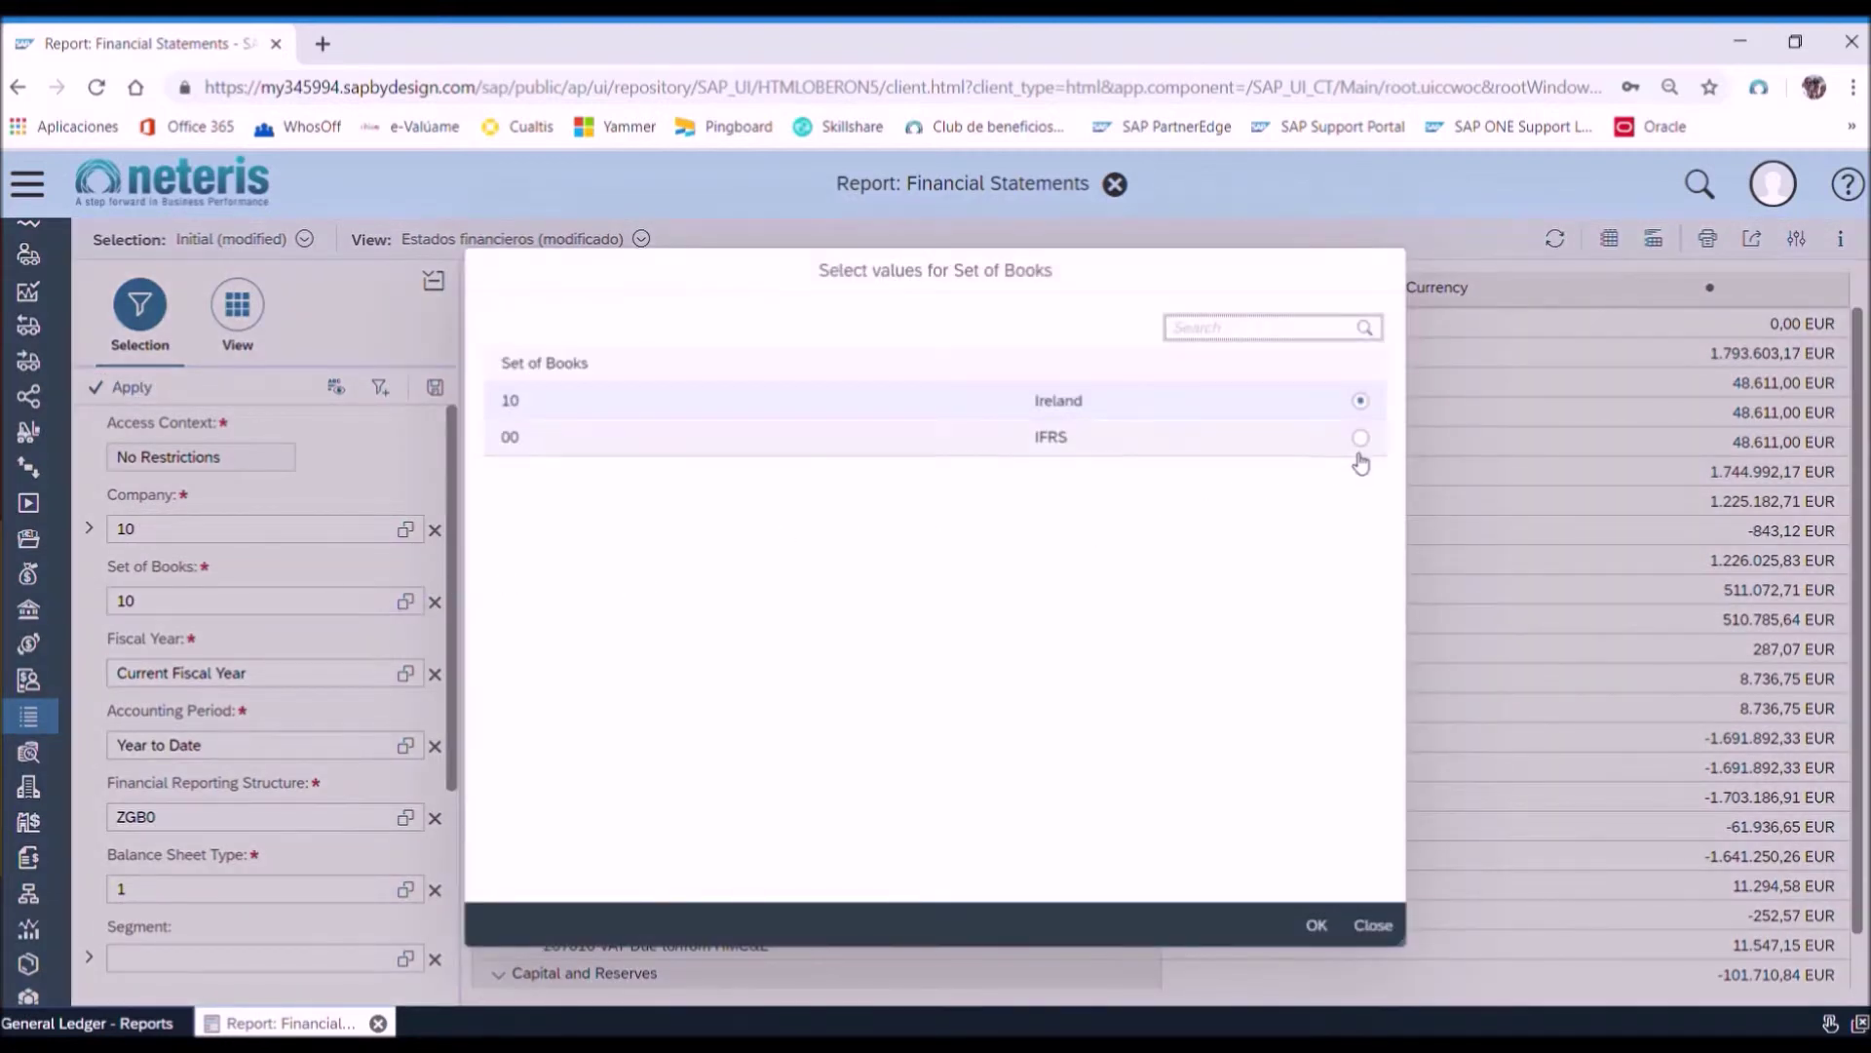
Rerun the report with set of books 00 IFRS and the IFRS Balance Sheet structure
{"action": "left_click", "coordinate": [1361, 439]}
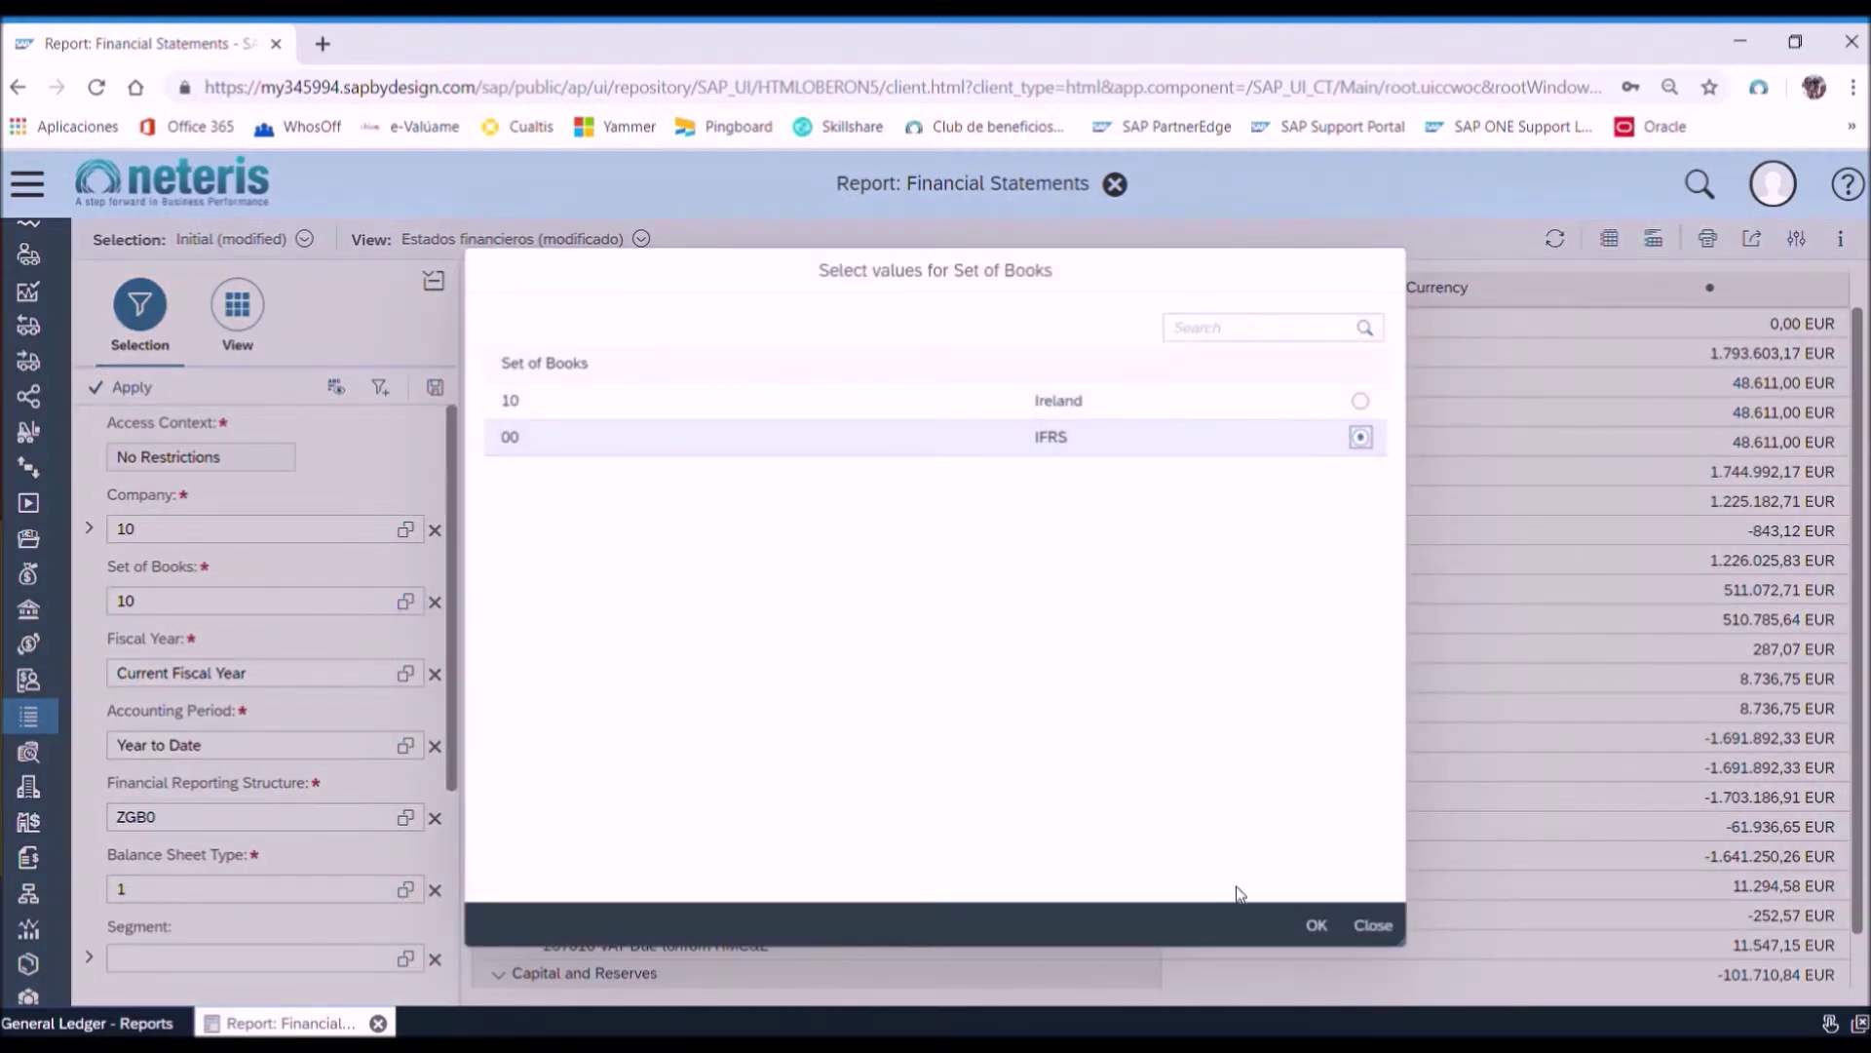
{"action": "left_click", "coordinate": [1311, 926]}
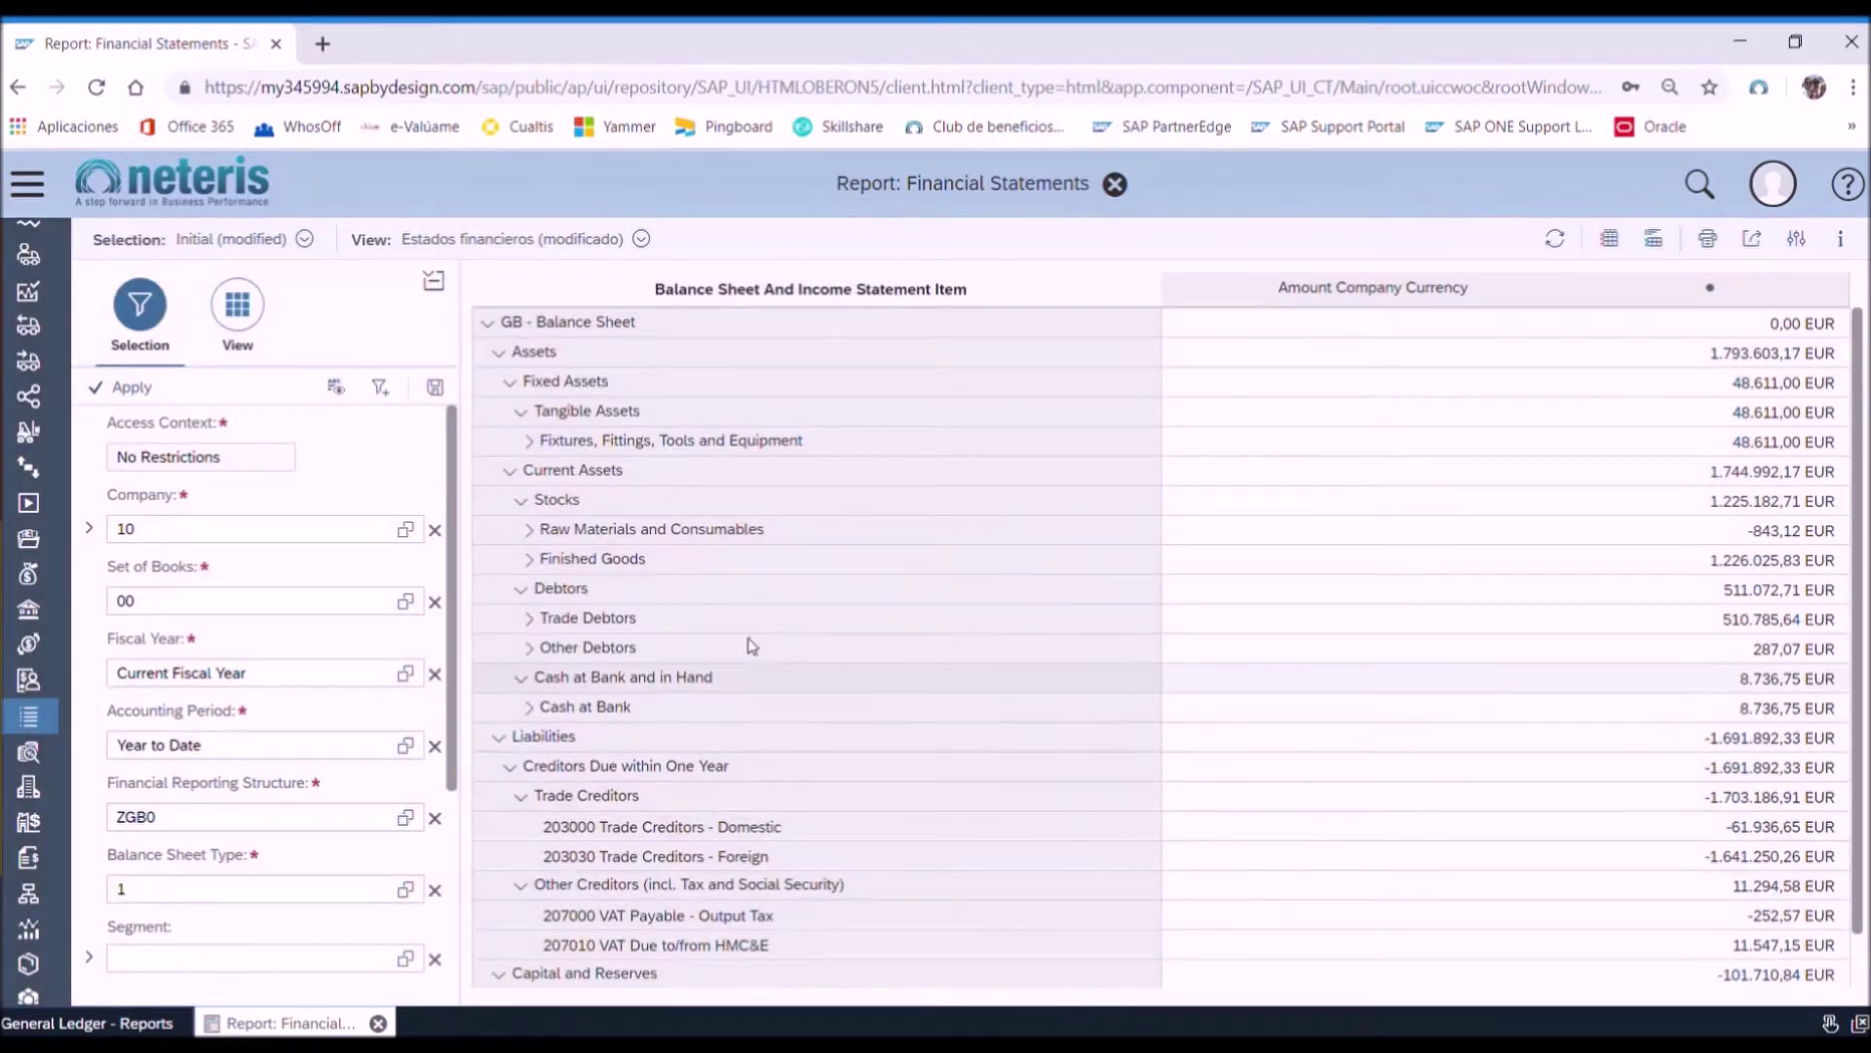
{"action": "left_click", "coordinate": [405, 818]}
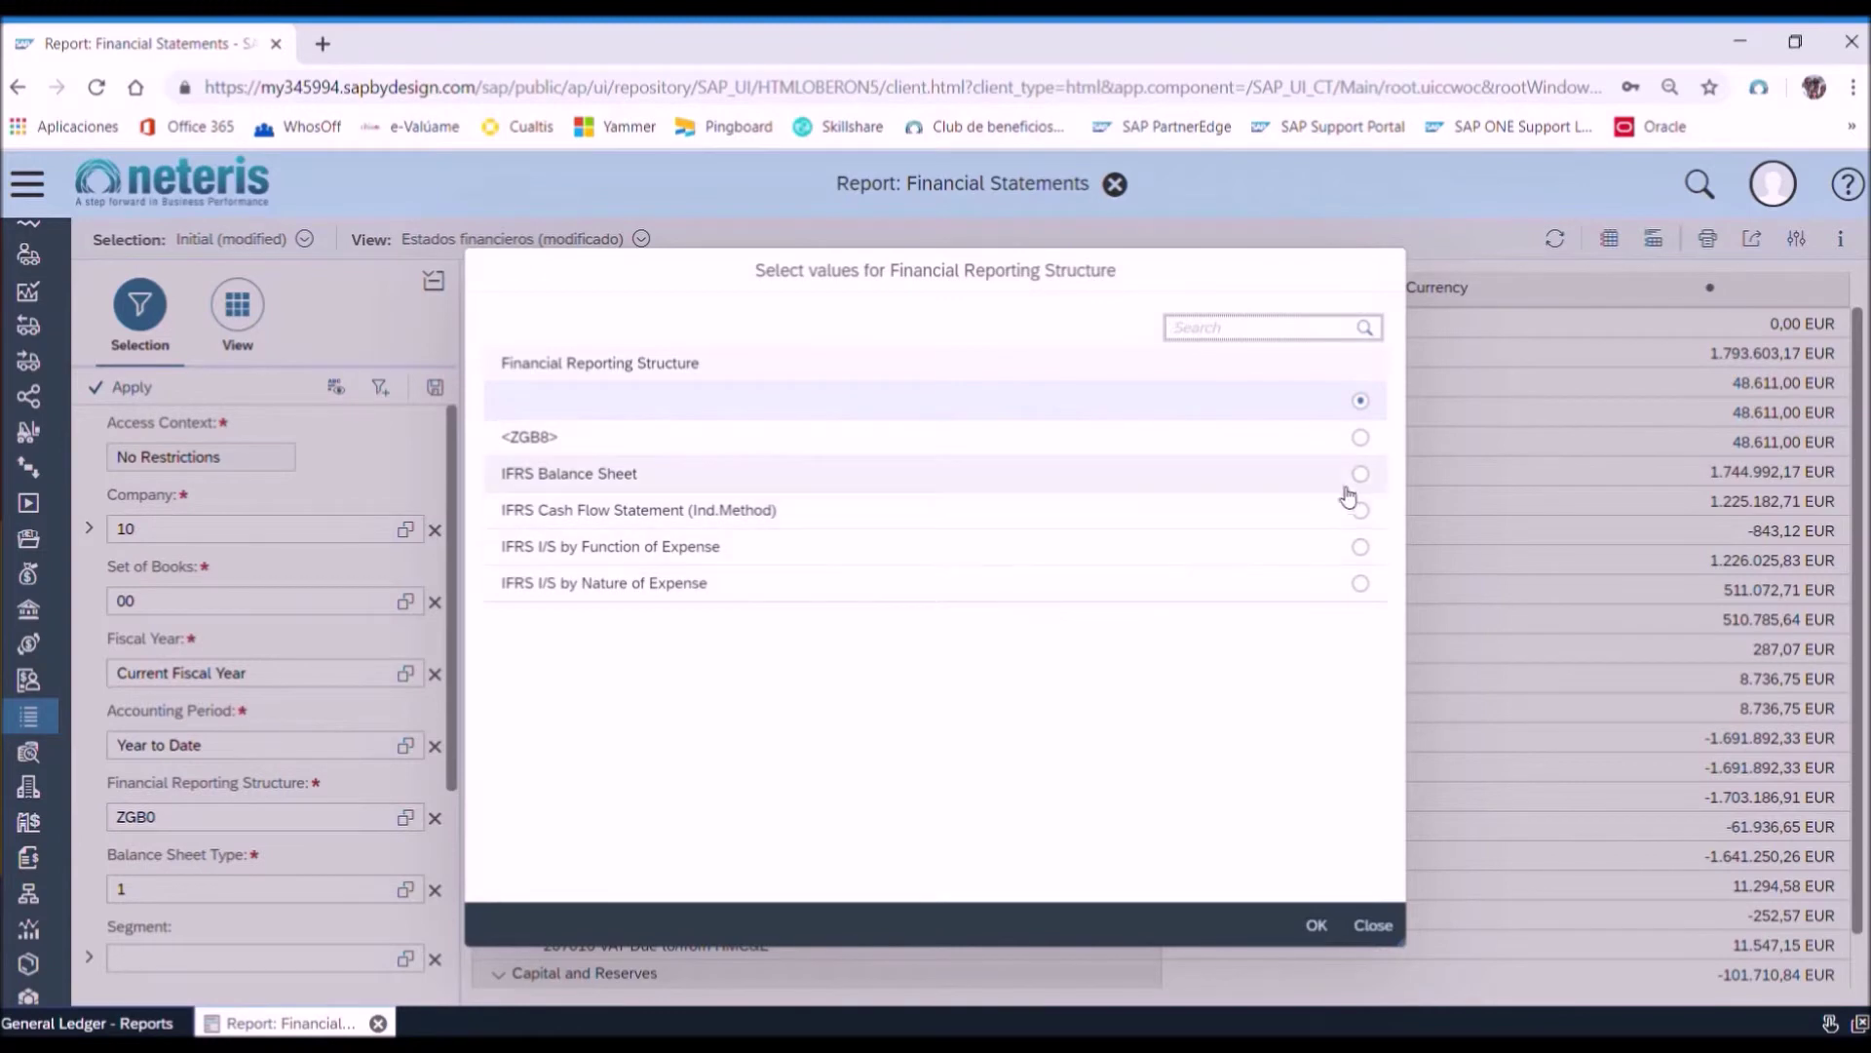
{"action": "left_click", "coordinate": [1360, 473]}
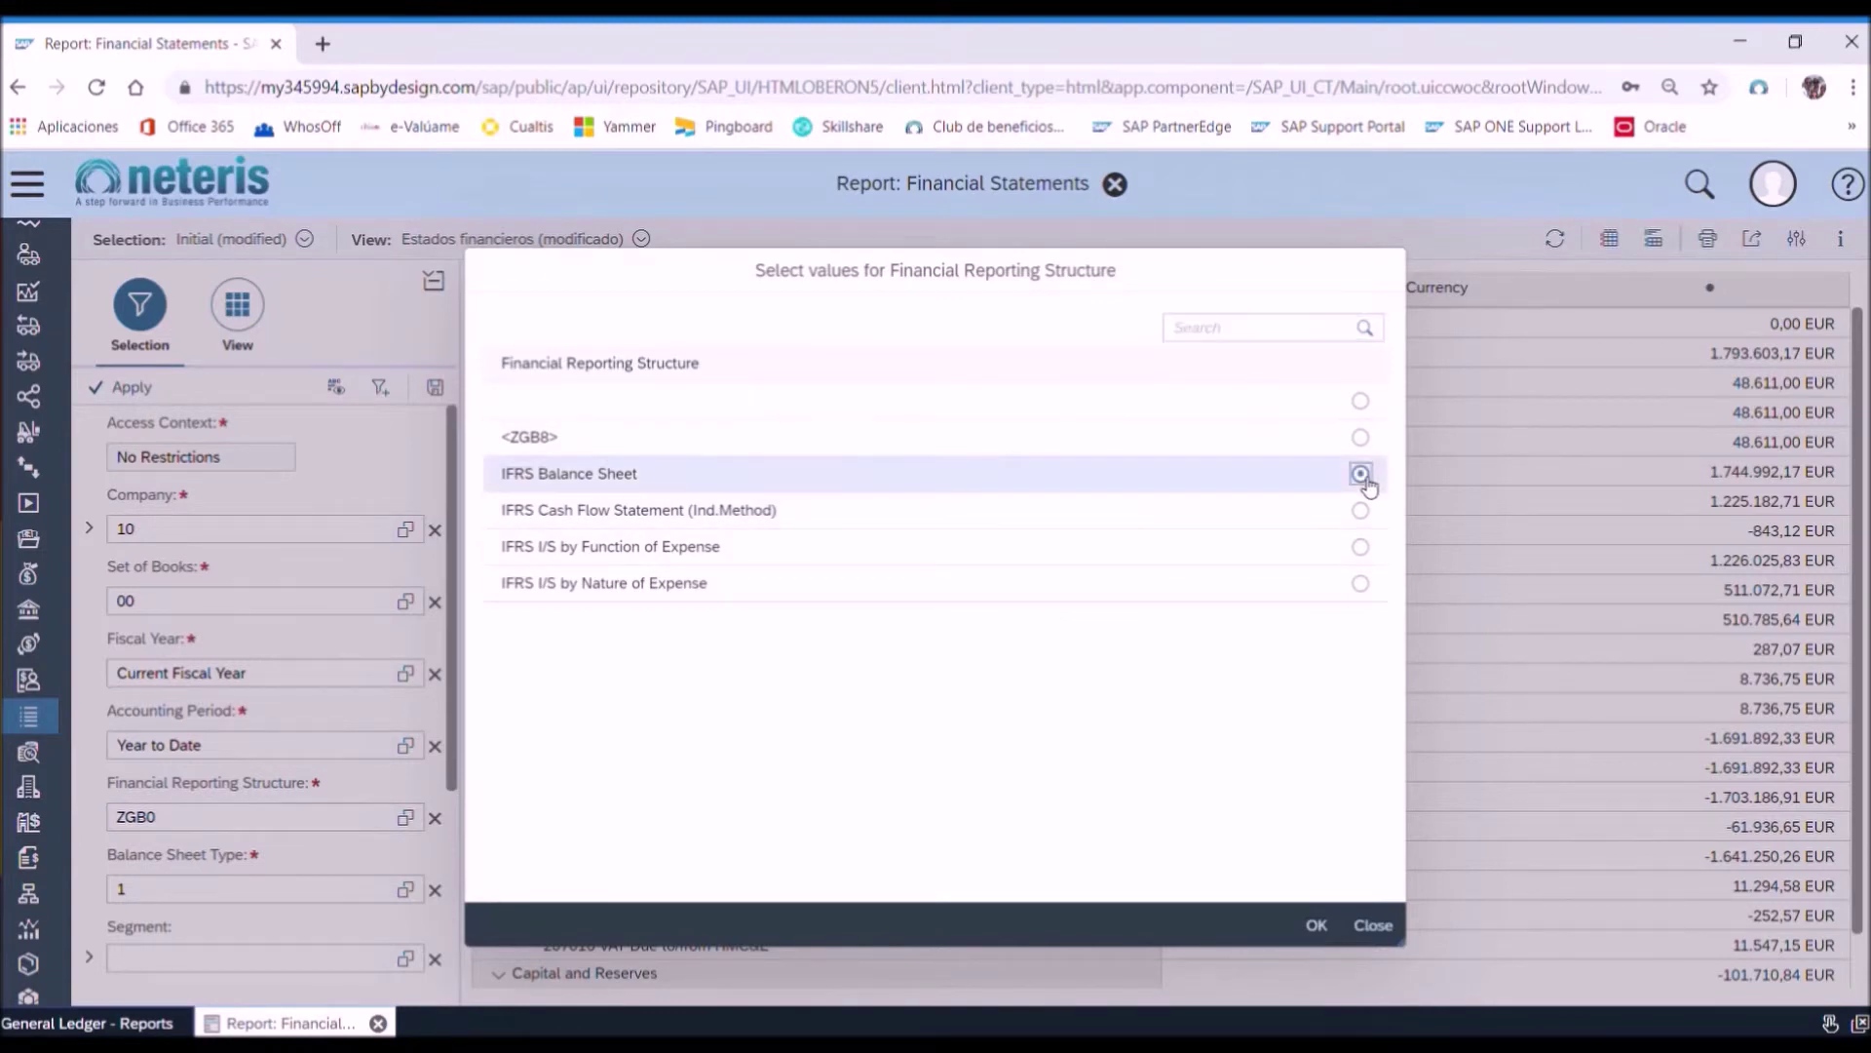
{"action": "left_click", "coordinate": [1315, 926]}
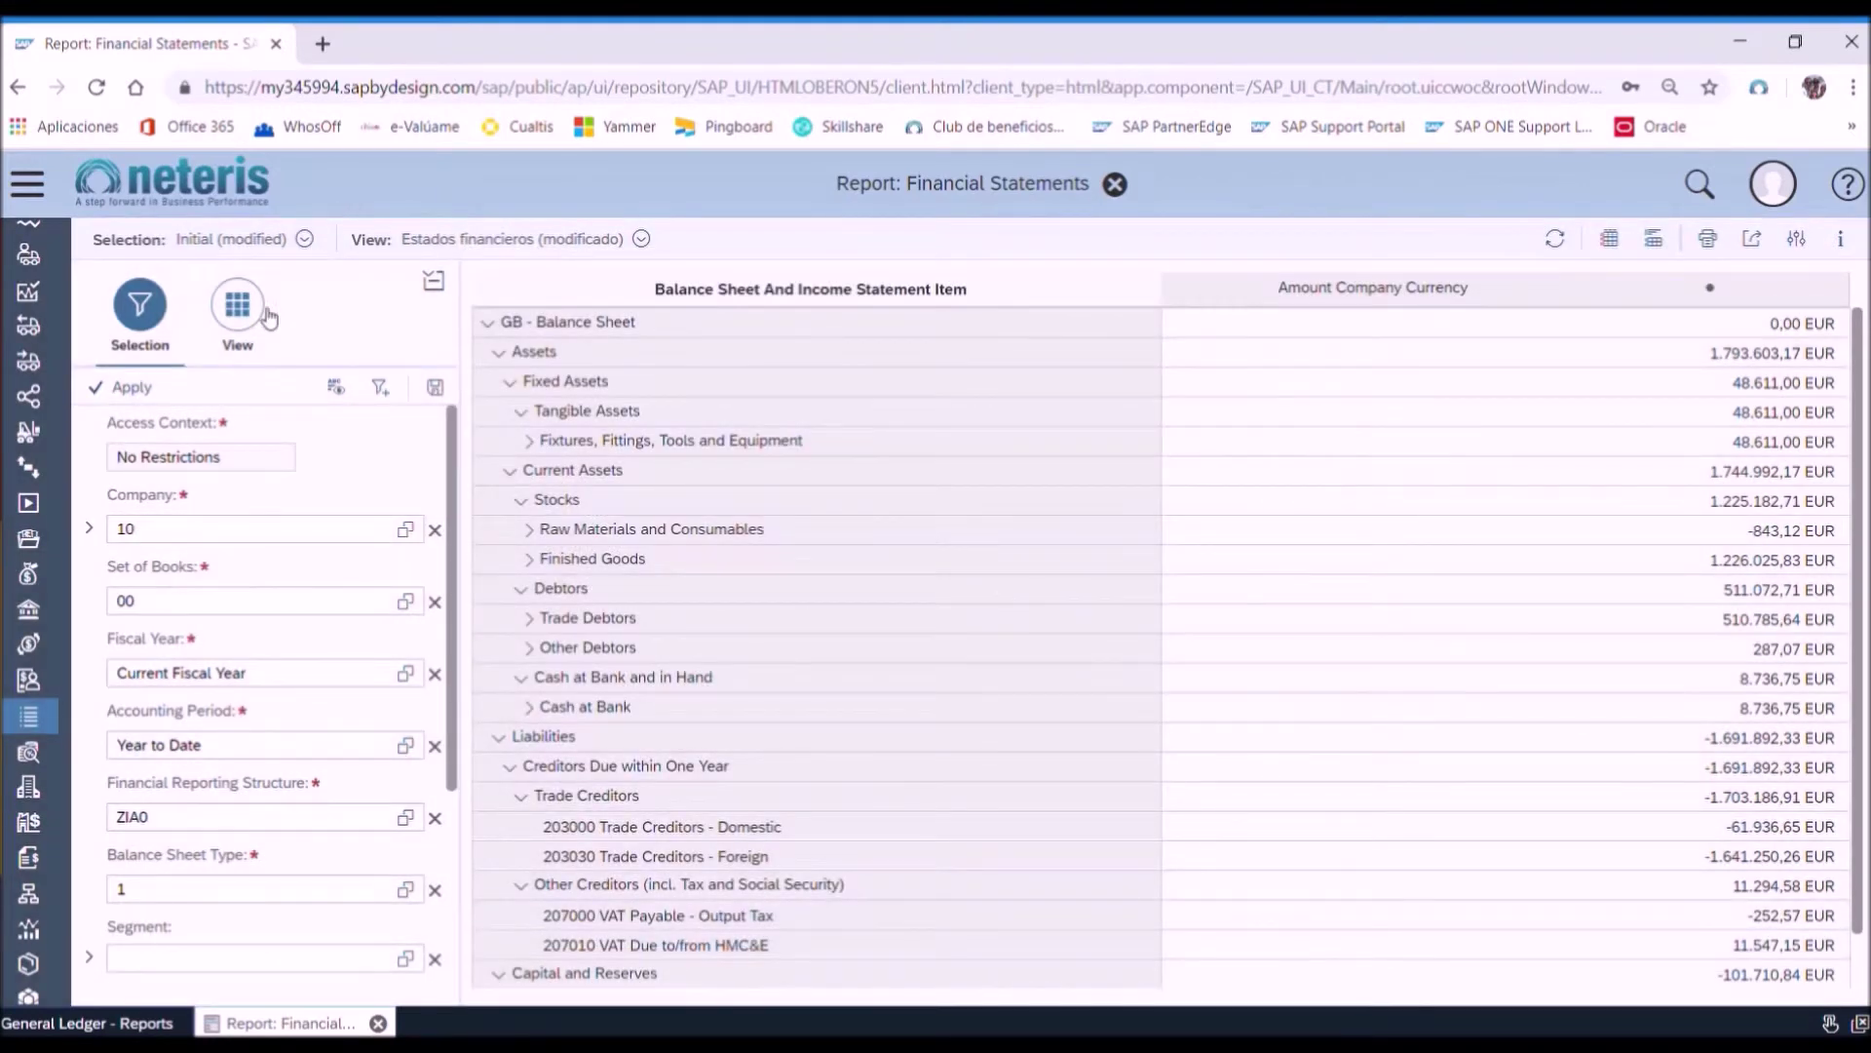
{"action": "left_click", "coordinate": [143, 390]}
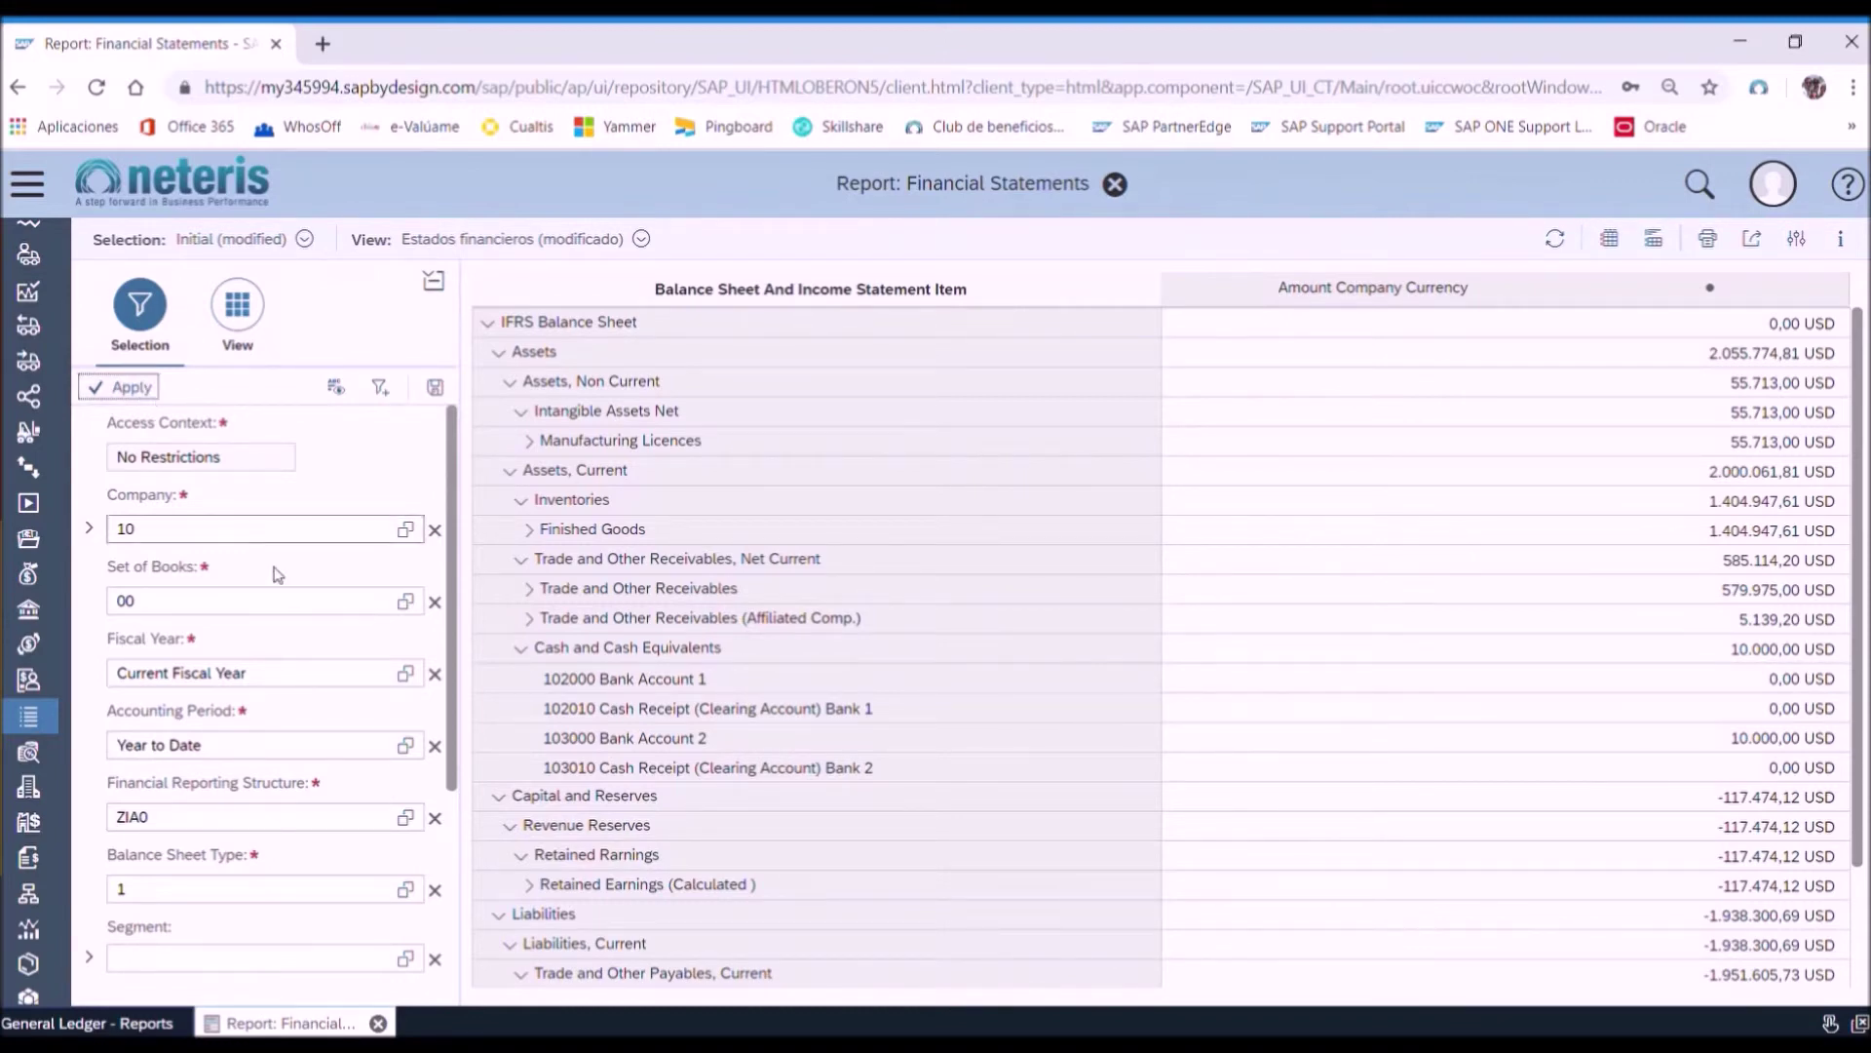
Add companies 20 Neteris Spain and 30 Neteris Mexico alongside company 10, then rerun the report
{"action": "left_click", "coordinate": [406, 529]}
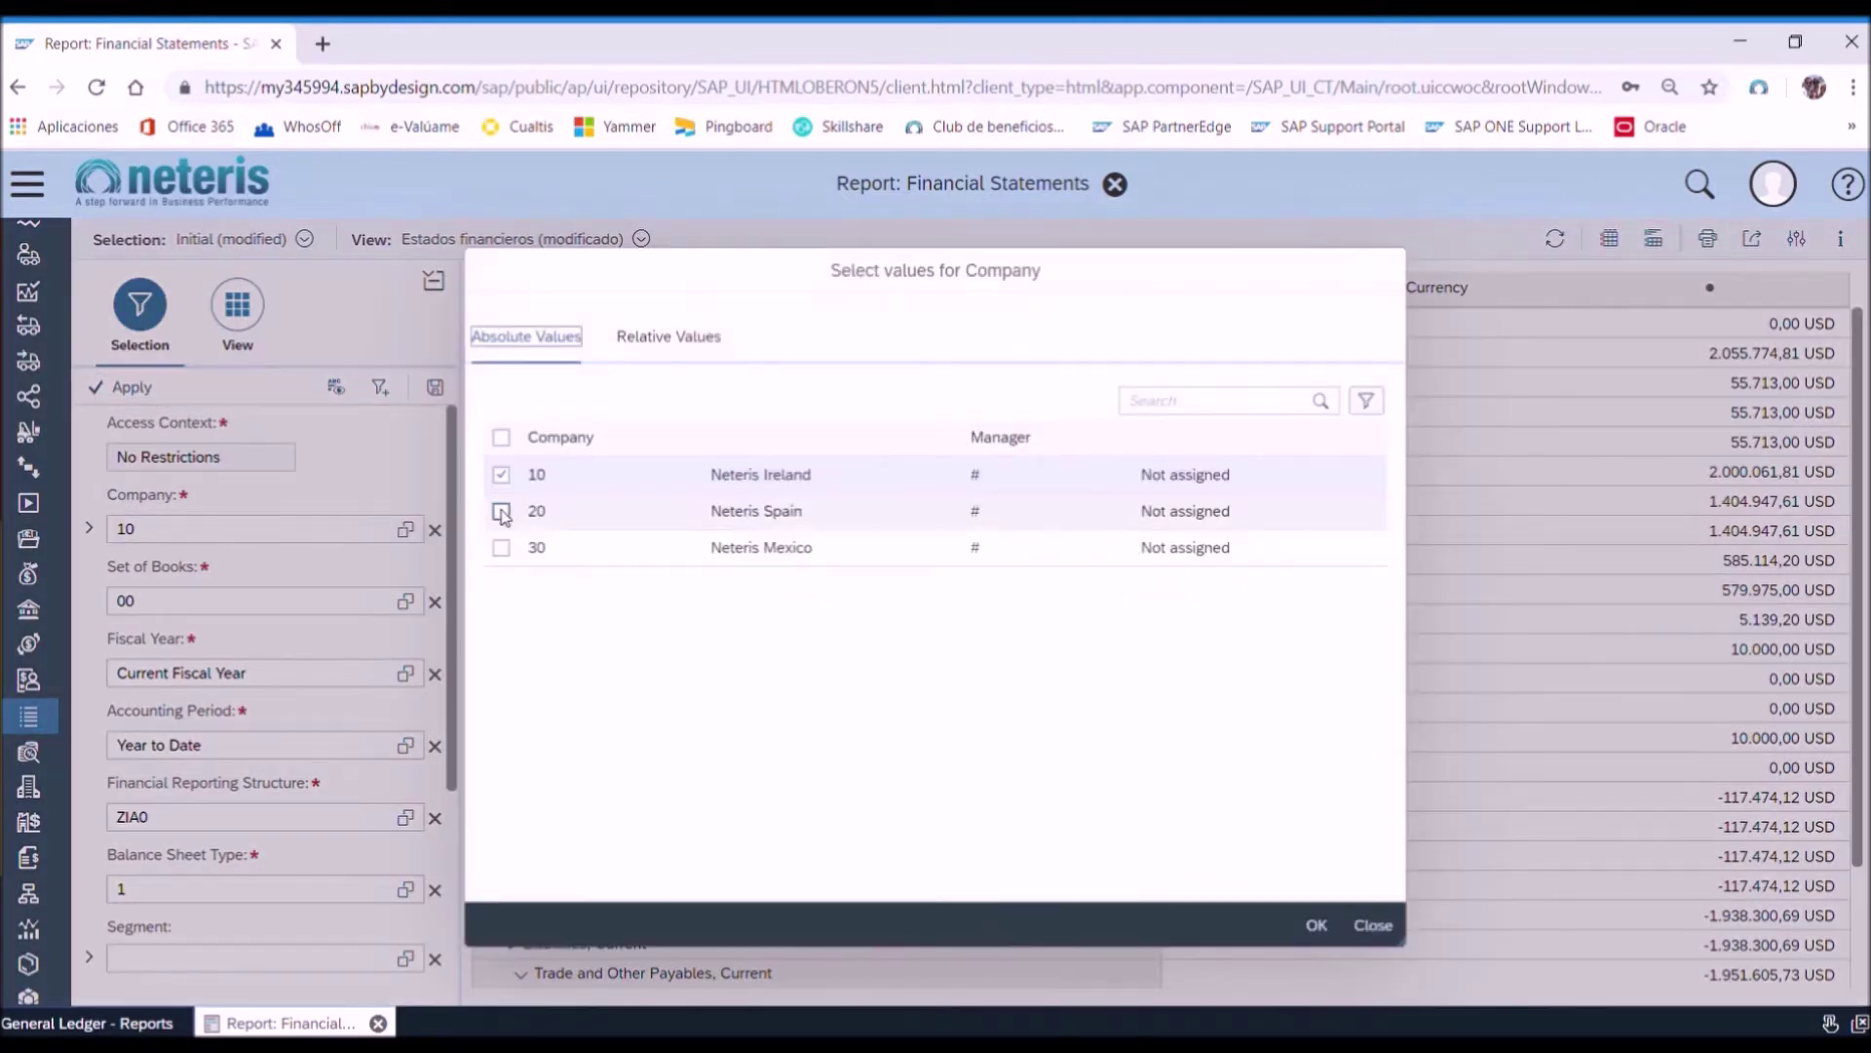
{"action": "left_click", "coordinate": [501, 511]}
{"action": "left_click", "coordinate": [501, 548]}
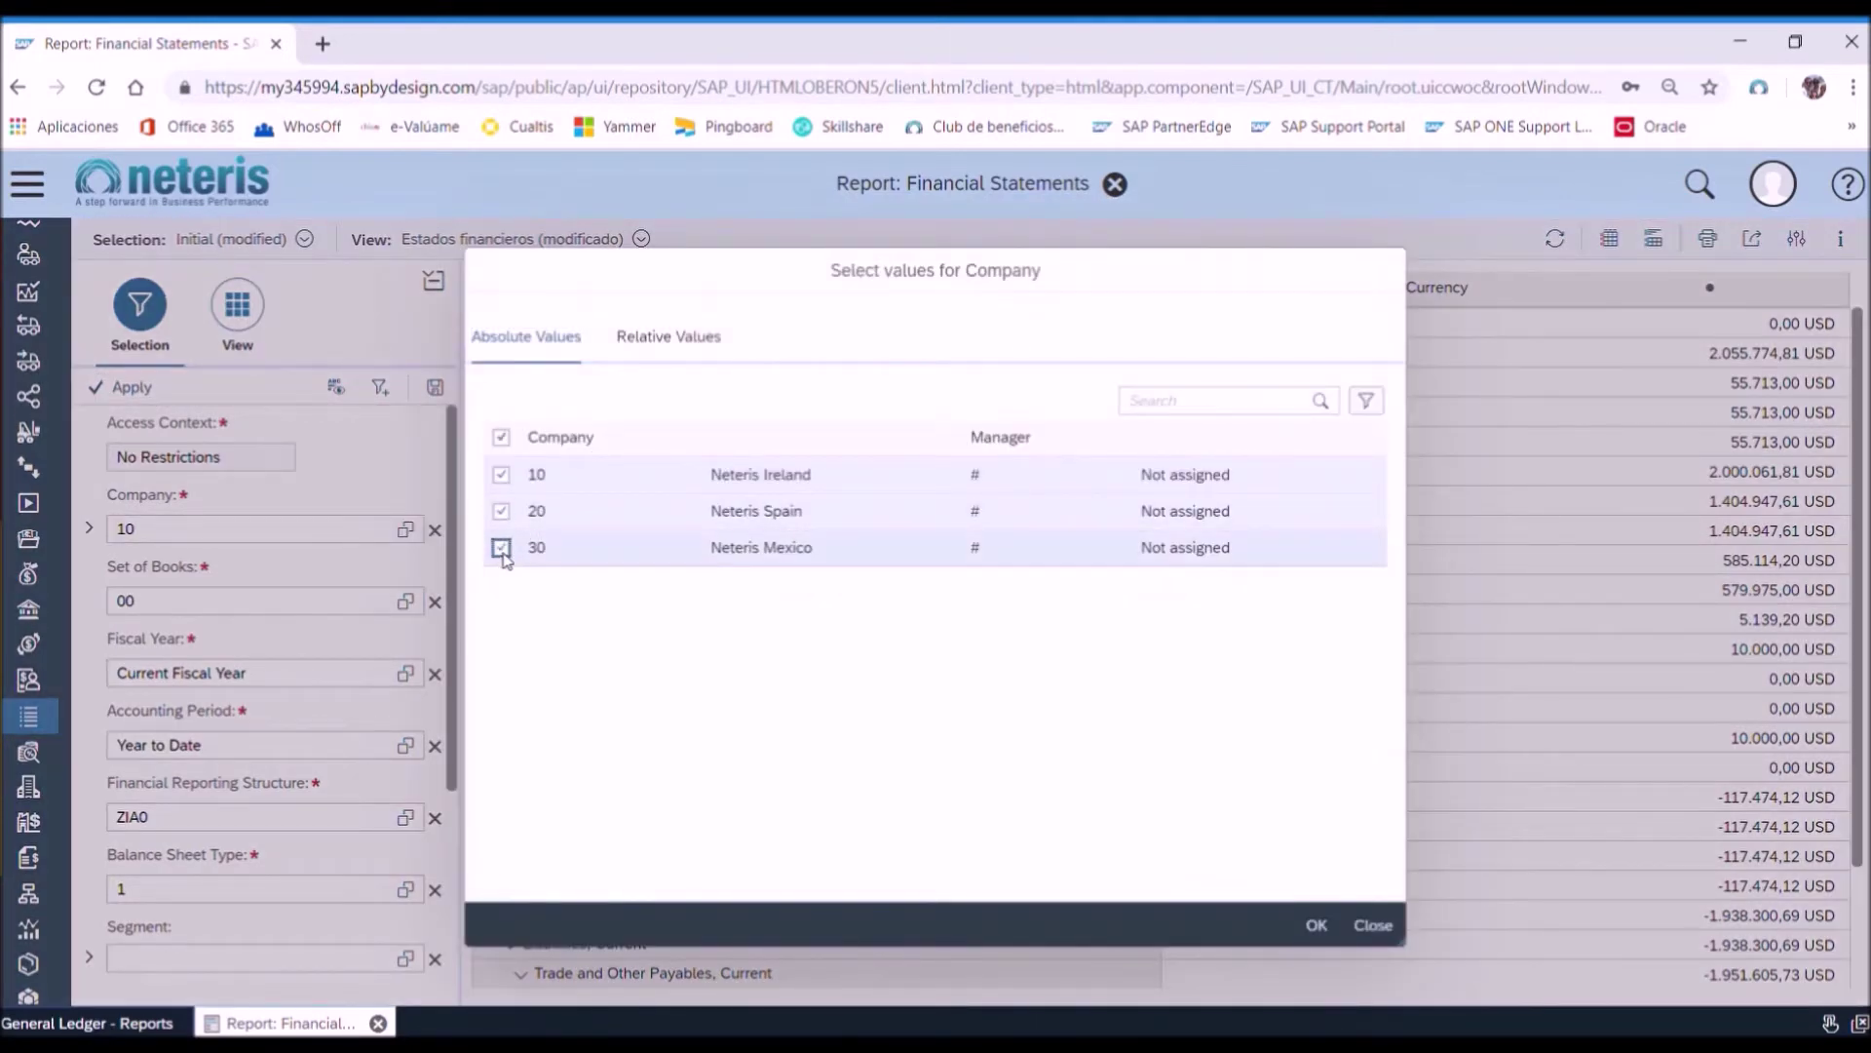
{"action": "left_click", "coordinate": [1316, 925]}
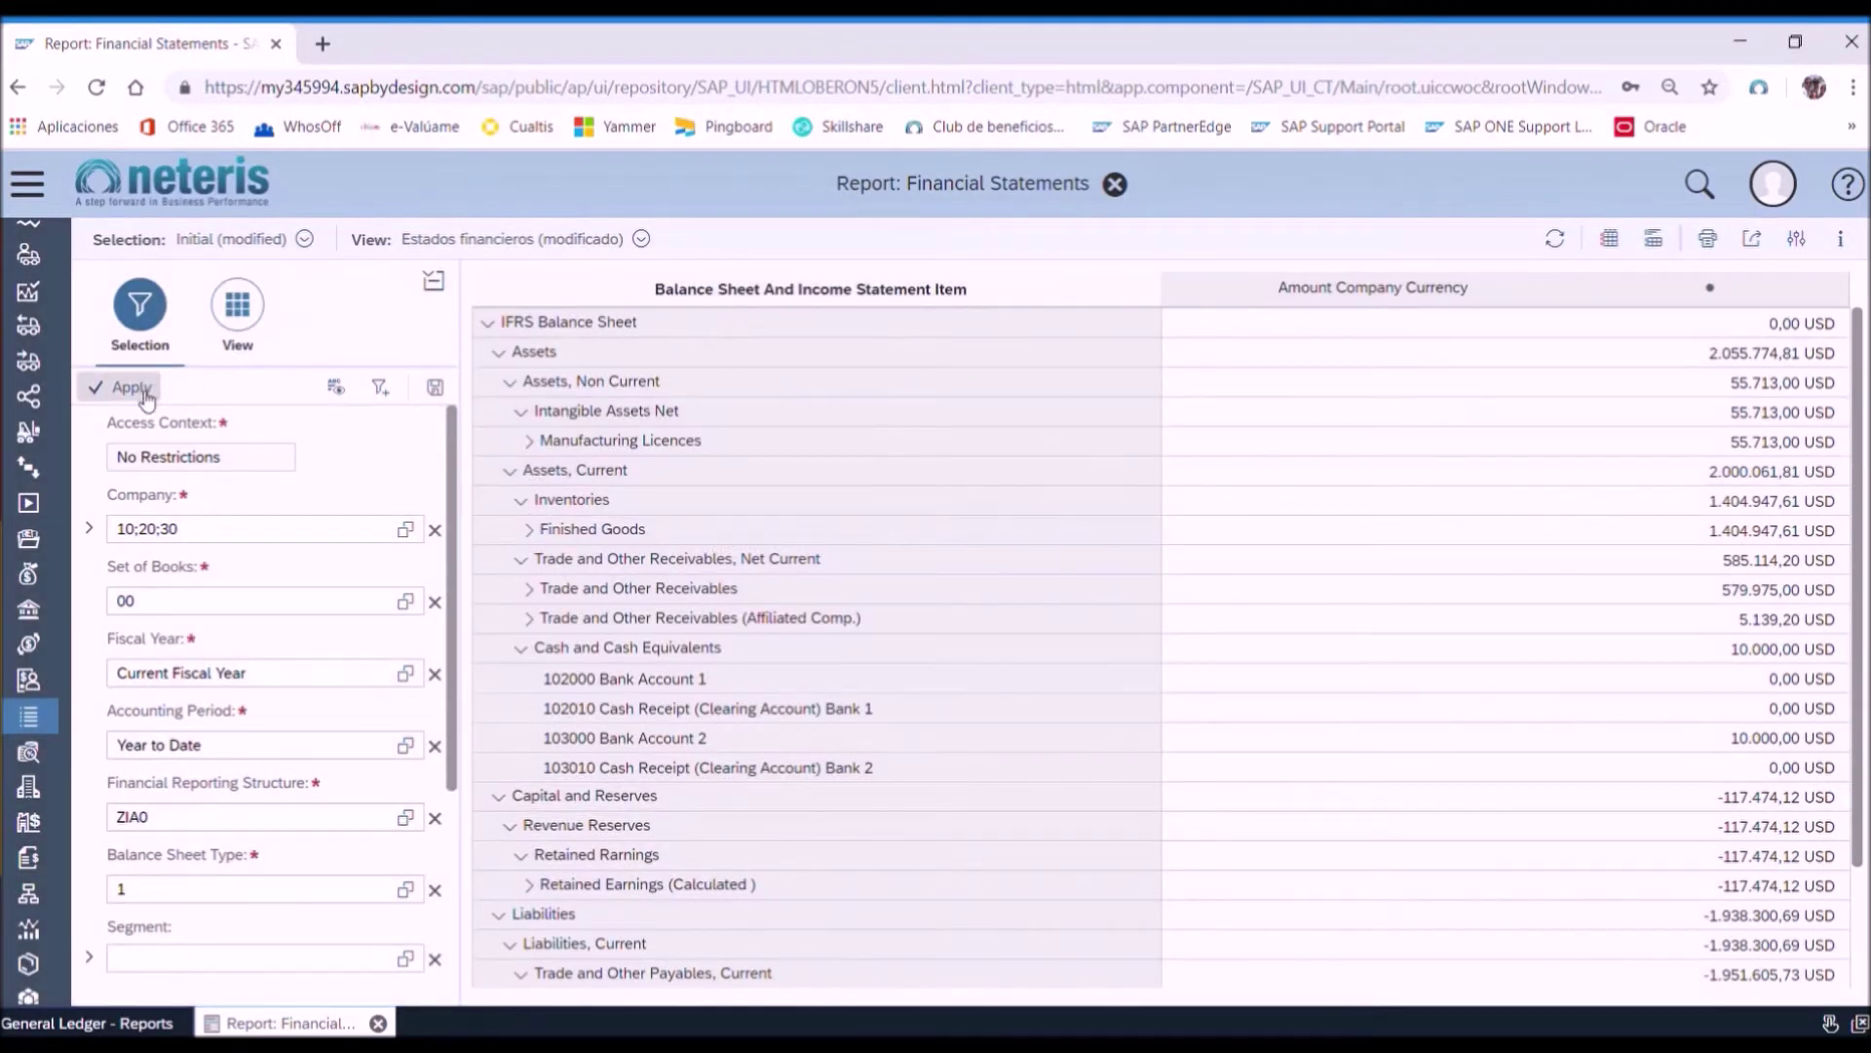
{"action": "left_click", "coordinate": [144, 390]}
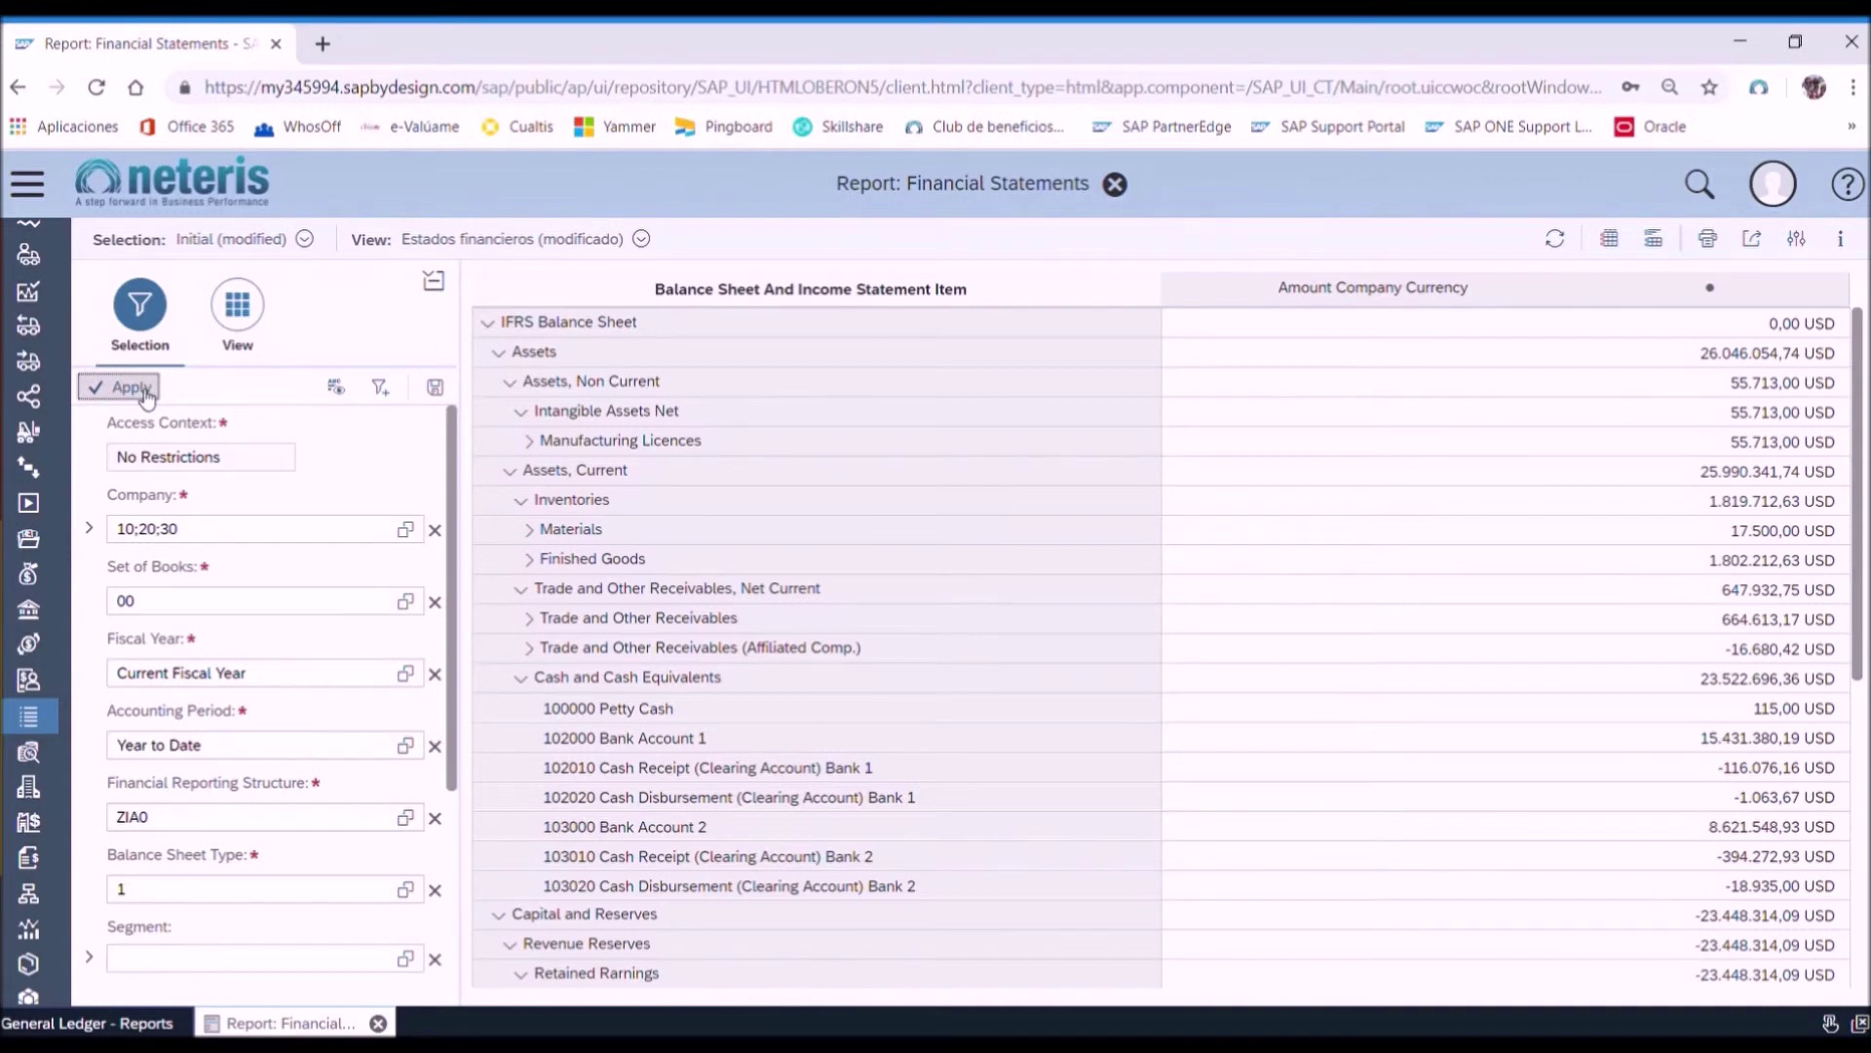
{"action": "left_click", "coordinate": [240, 321]}
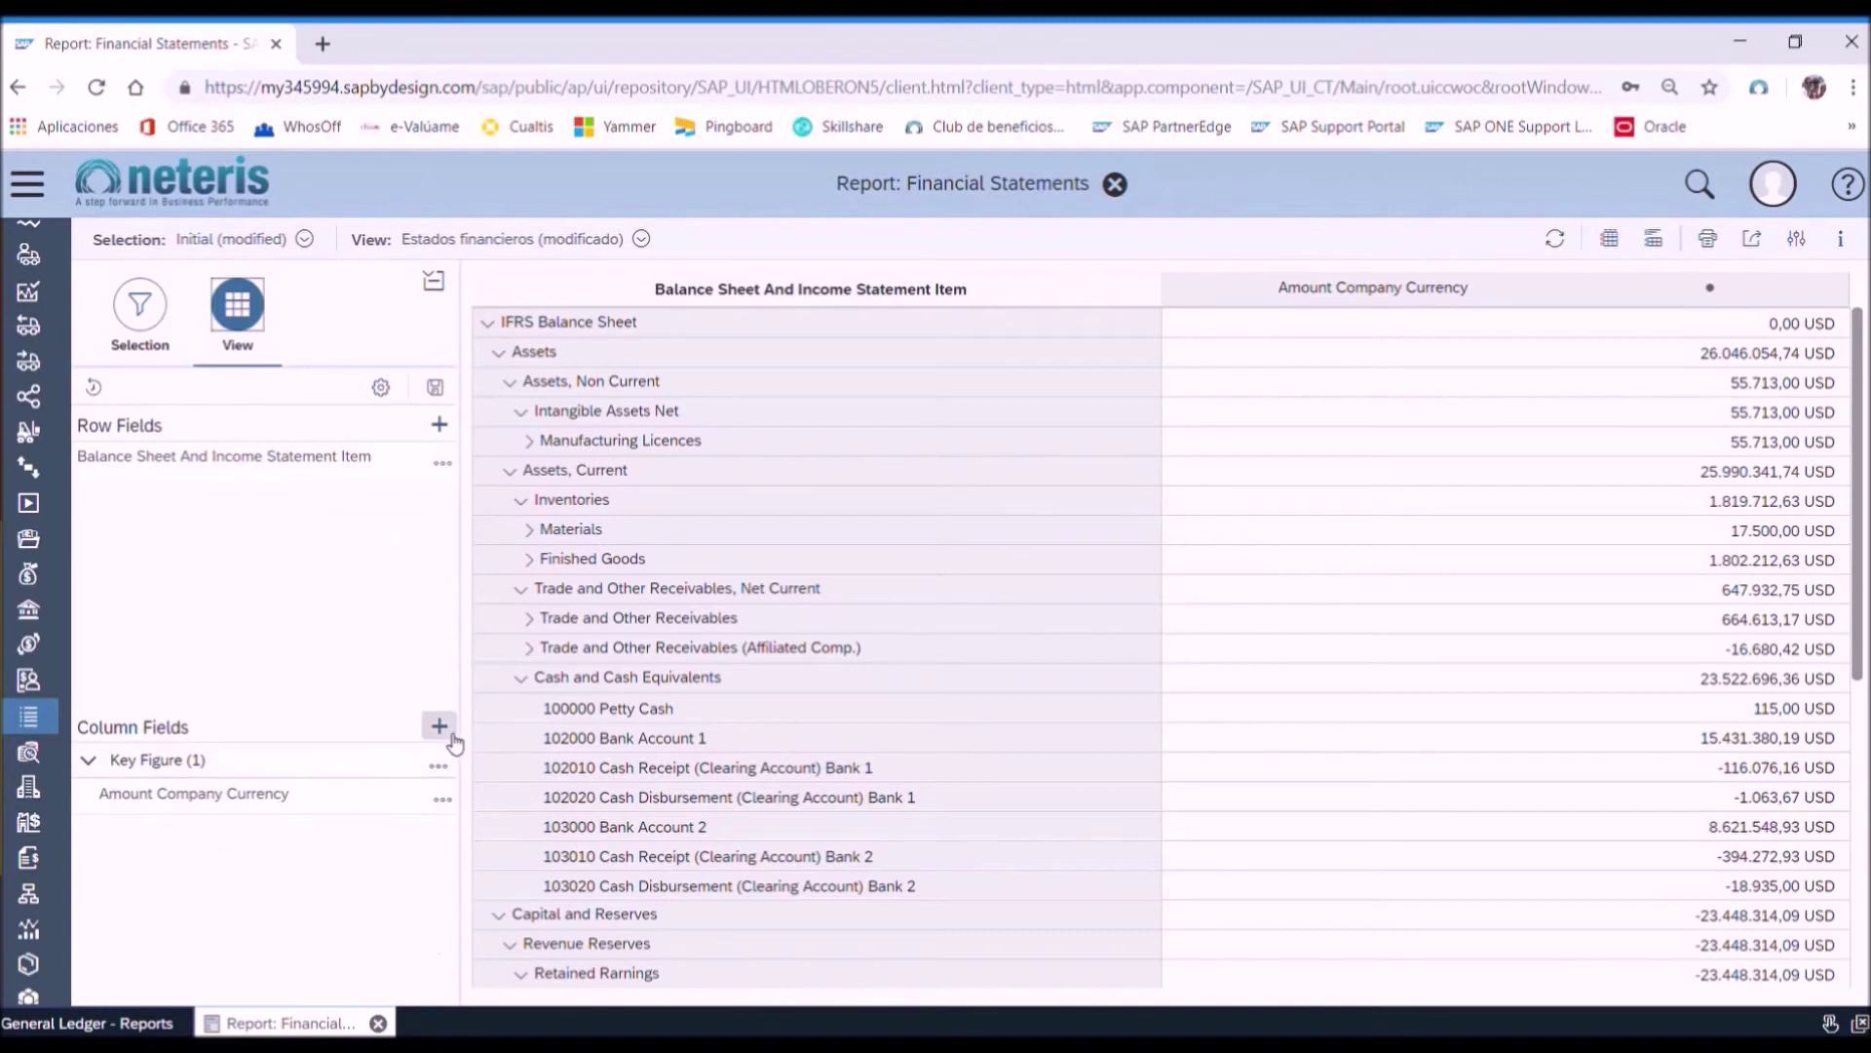
Add Company as a column field, giving separate Ireland, Spain and Mexico columns plus Result
{"action": "left_click", "coordinate": [438, 726]}
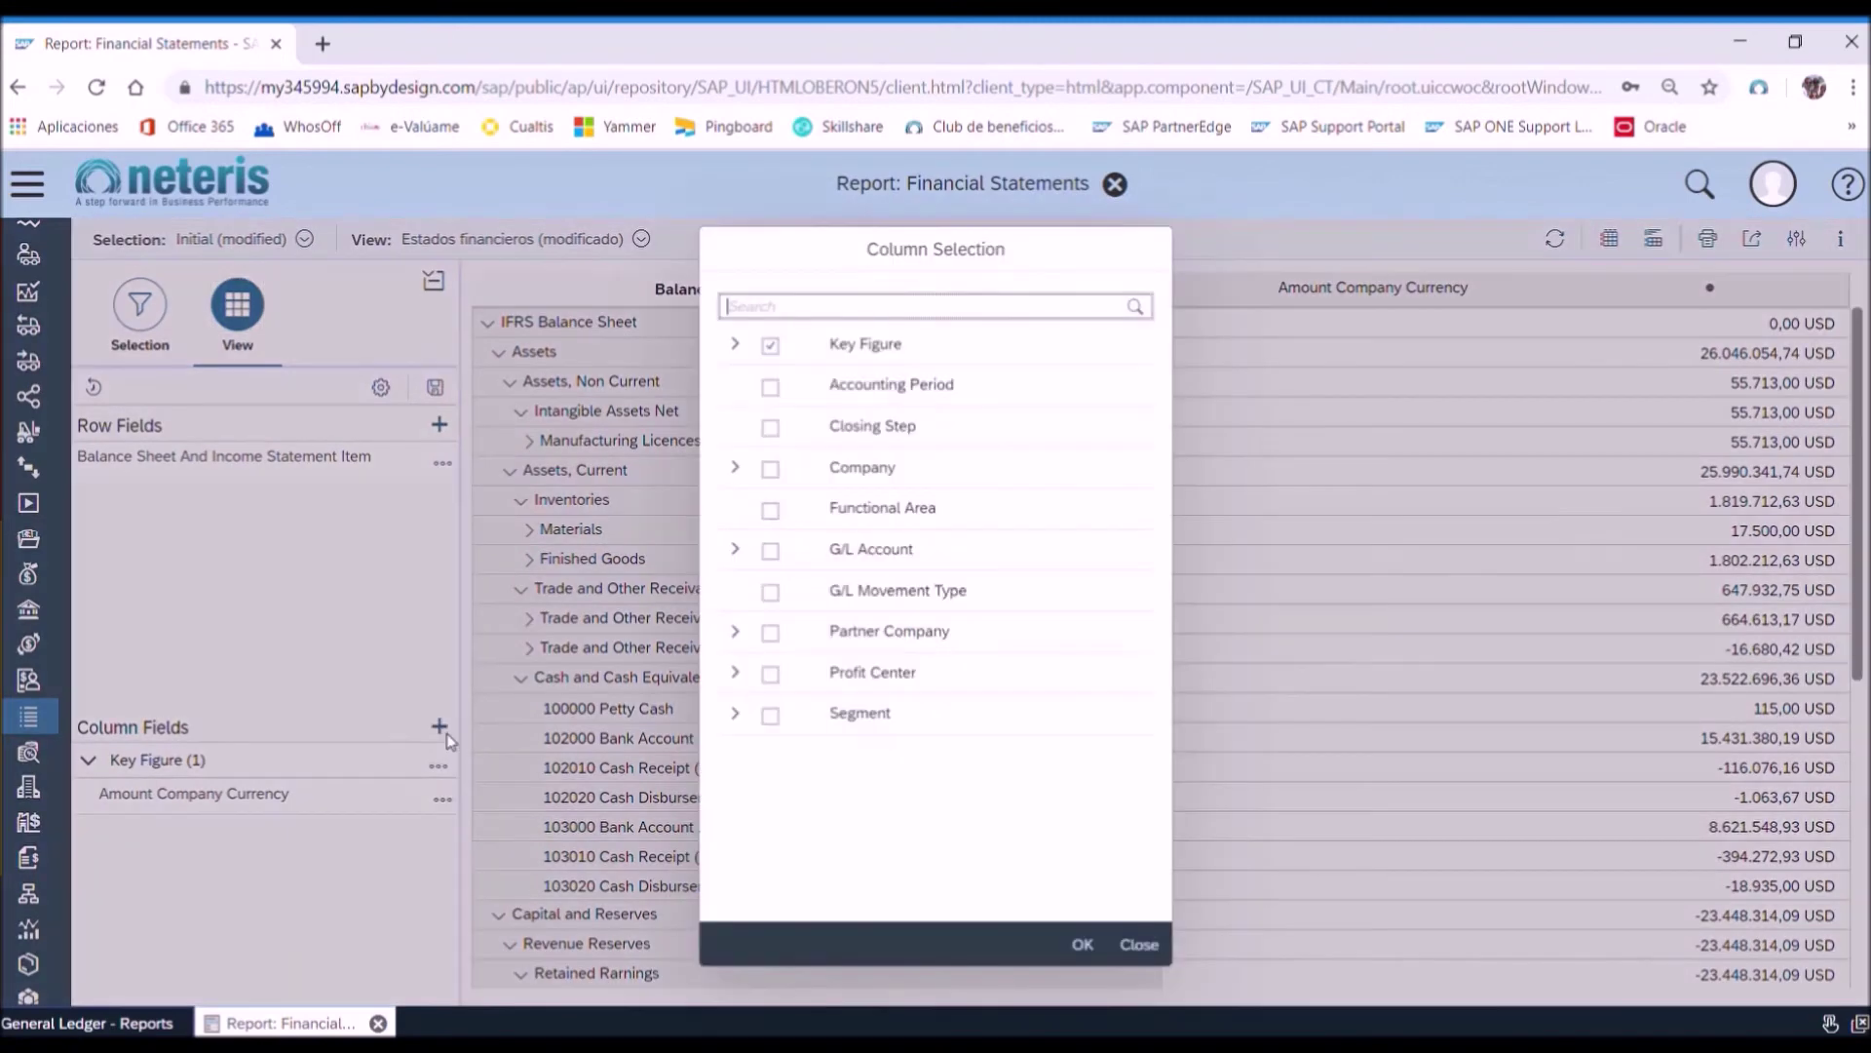
{"action": "left_click", "coordinate": [770, 469]}
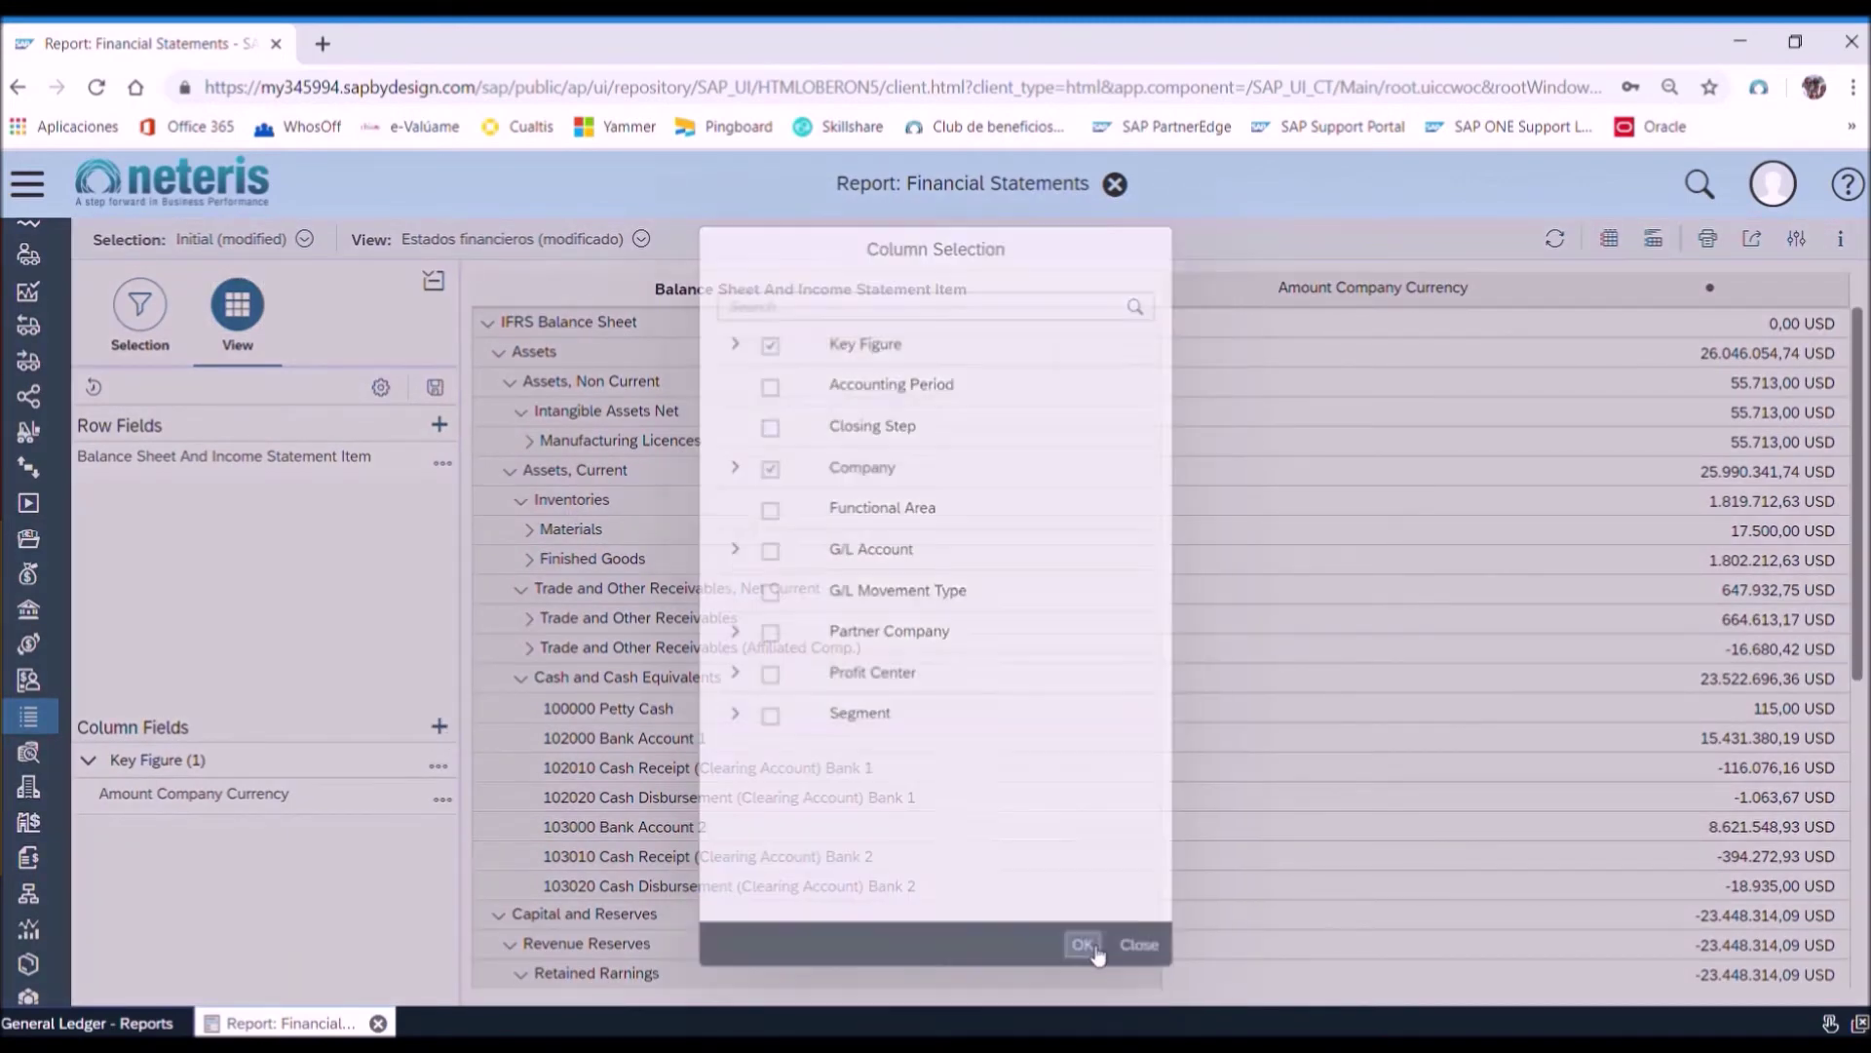
{"action": "left_click", "coordinate": [1086, 945]}
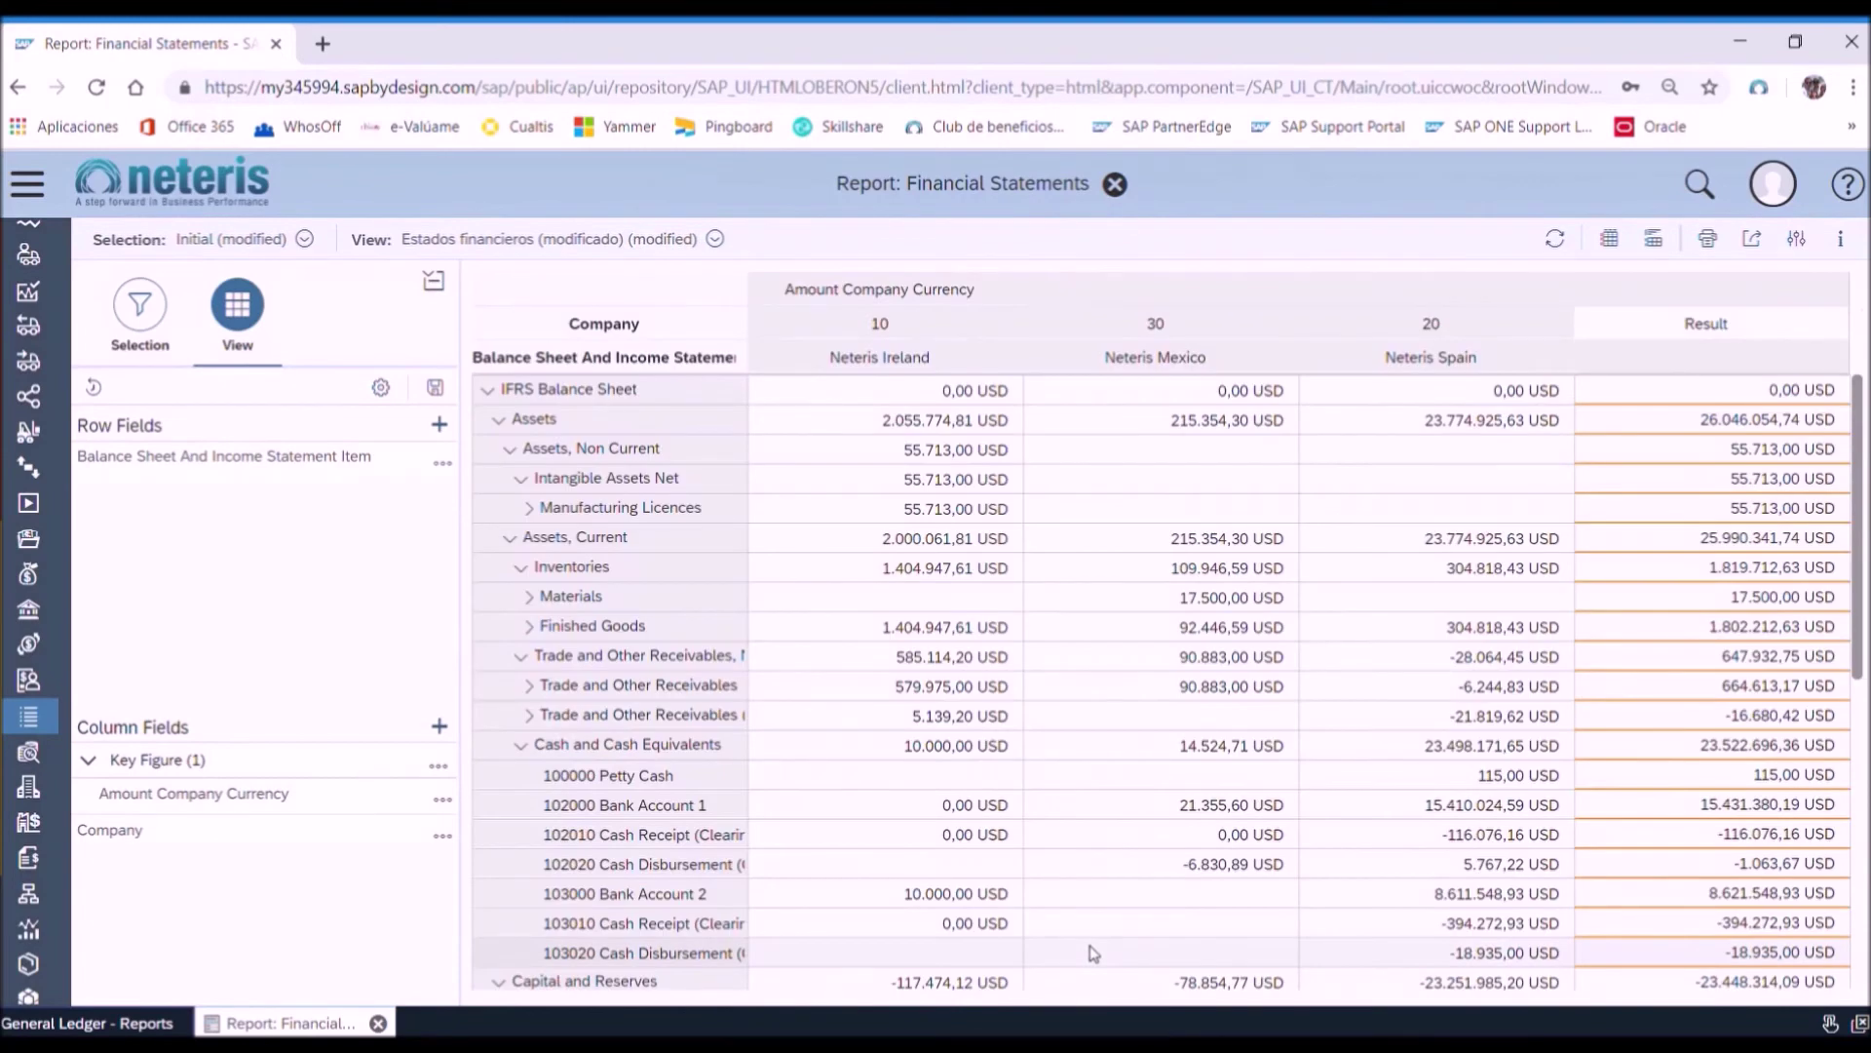